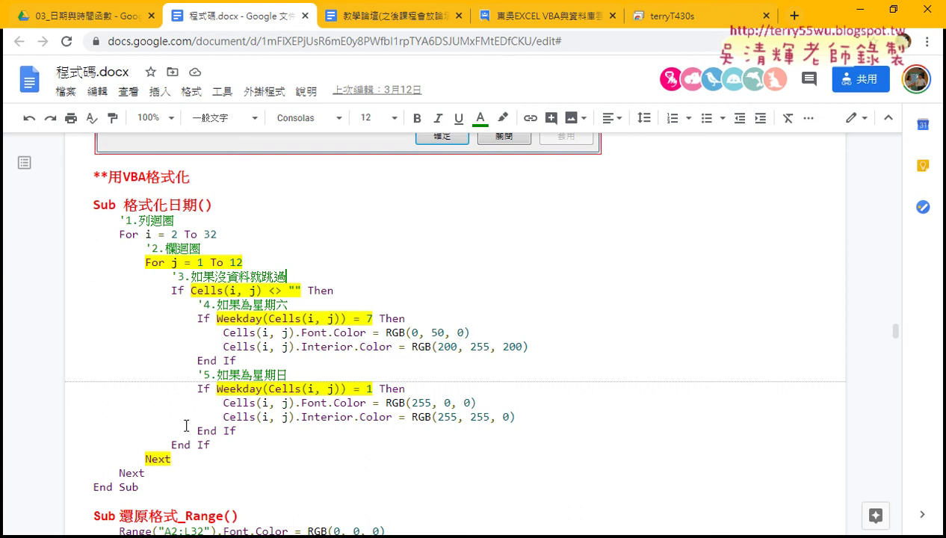
Step: Go back to the 程式碼.docx document from the 03_日期與時間函數 Drive folder
{"action": "scroll", "coordinate": [186, 425], "scroll_direction": "up", "scroll_amount": 1}
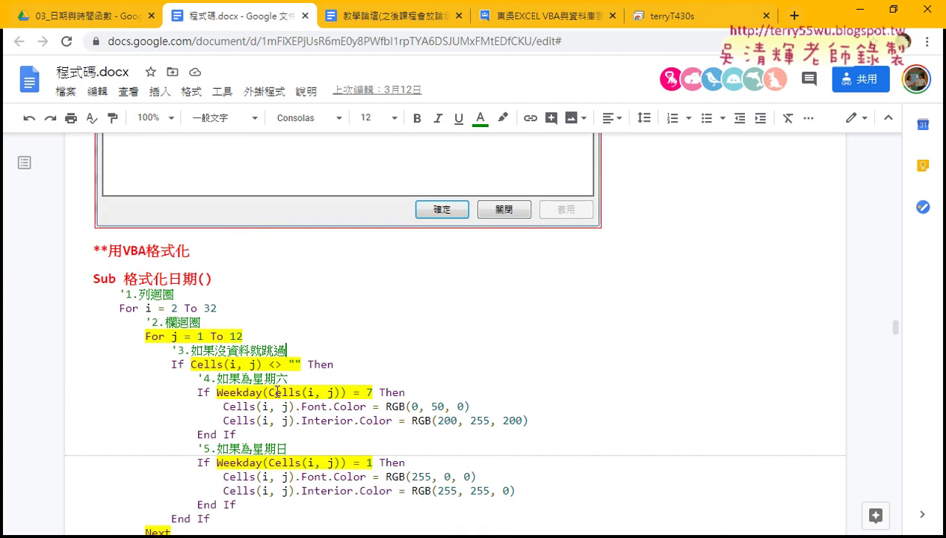
{"action": "scroll", "coordinate": [275, 384], "scroll_direction": "up", "scroll_amount": 5}
{"action": "scroll", "coordinate": [275, 384], "scroll_direction": "up", "scroll_amount": 1}
{"action": "scroll", "coordinate": [276, 391], "scroll_direction": "up", "scroll_amount": 3}
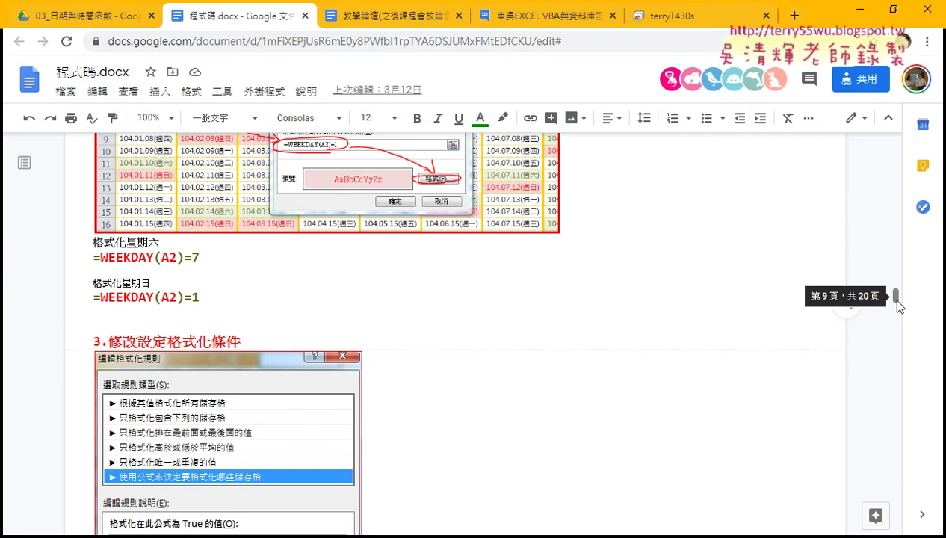
{"action": "left_click", "coordinate": [83, 16]}
{"action": "left_click", "coordinate": [264, 24]}
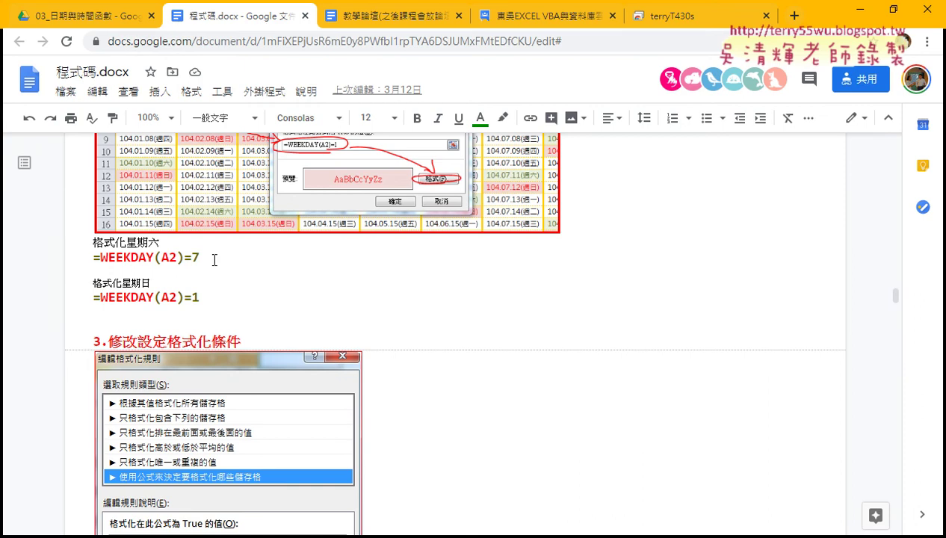
Step: Select the =WEEKDAY(A2)=7 and =WEEKDAY(A2)=1 formula text in the document
{"action": "left_click_drag", "start_coordinate": [217, 256], "coordinate": [93, 258]}
{"action": "left_click_drag", "start_coordinate": [212, 299], "coordinate": [89, 299]}
{"action": "left_click", "coordinate": [190, 297]}
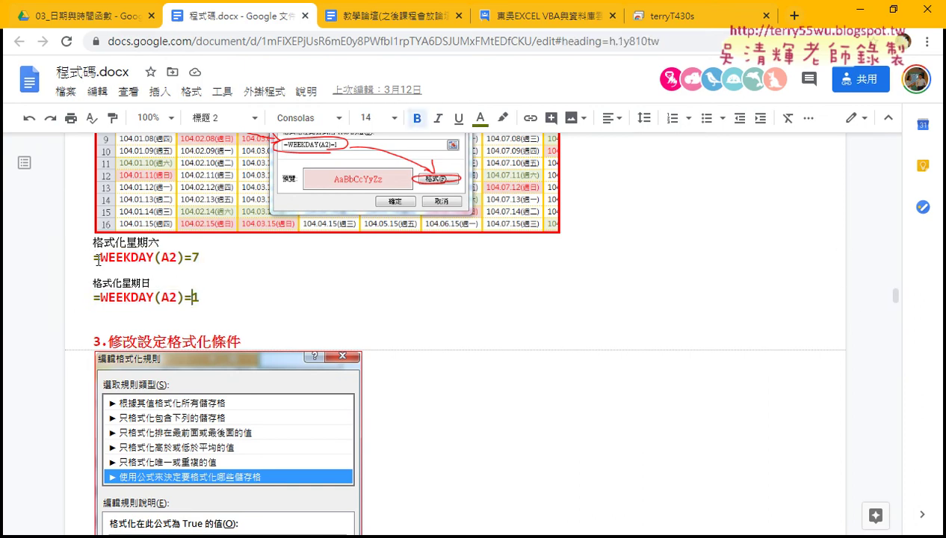
{"action": "left_click_drag", "start_coordinate": [98, 257], "coordinate": [220, 259]}
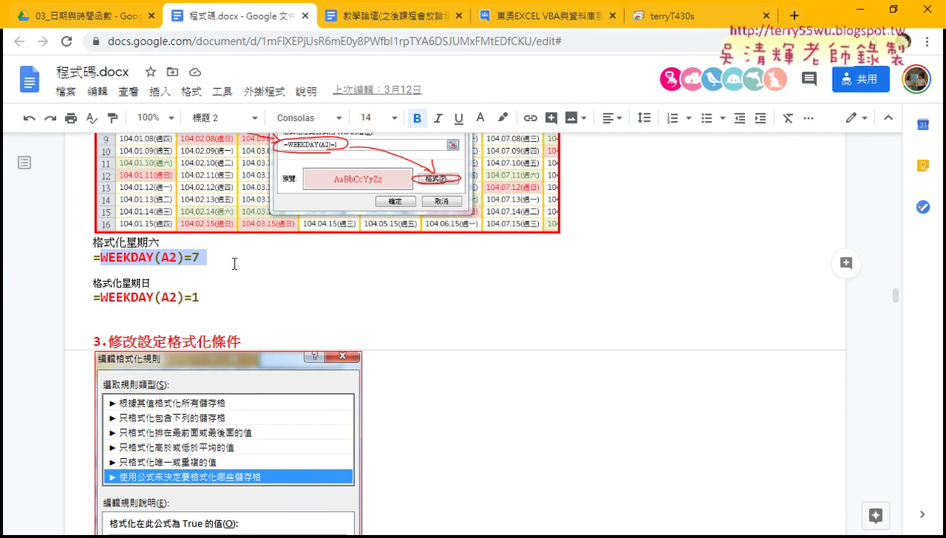
{"action": "left_click_drag", "start_coordinate": [101, 258], "coordinate": [93, 258]}
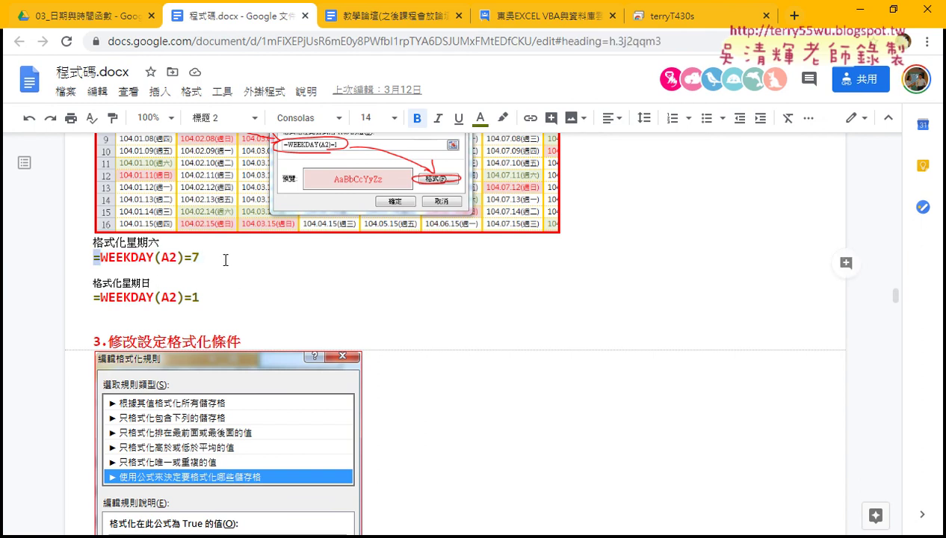
{"action": "left_click_drag", "start_coordinate": [200, 258], "coordinate": [102, 258]}
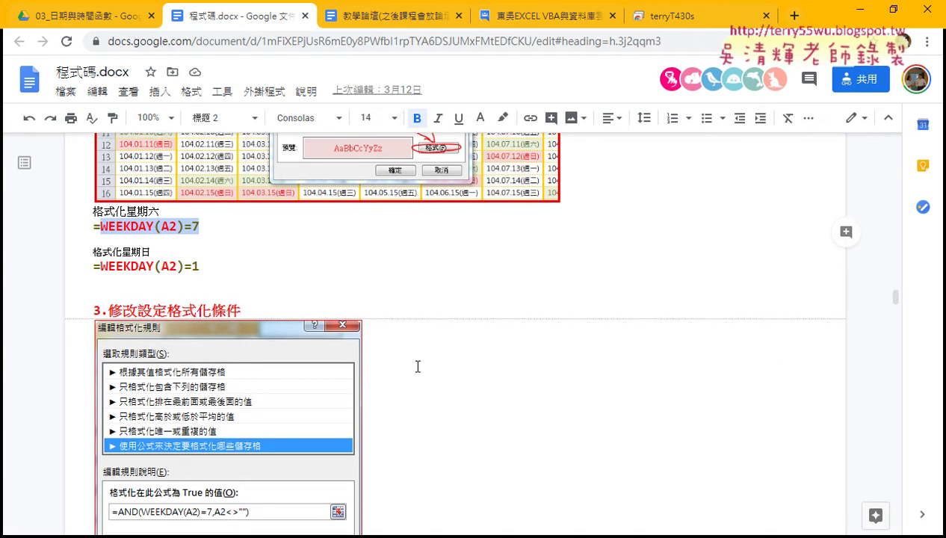
Step: Select and copy the code from Sub 格式化日期 through 還原格式_Range's End Sub, then minimize Chrome
{"action": "scroll", "coordinate": [416, 365], "scroll_direction": "down", "scroll_amount": 5}
{"action": "scroll", "coordinate": [441, 364], "scroll_direction": "down", "scroll_amount": 5}
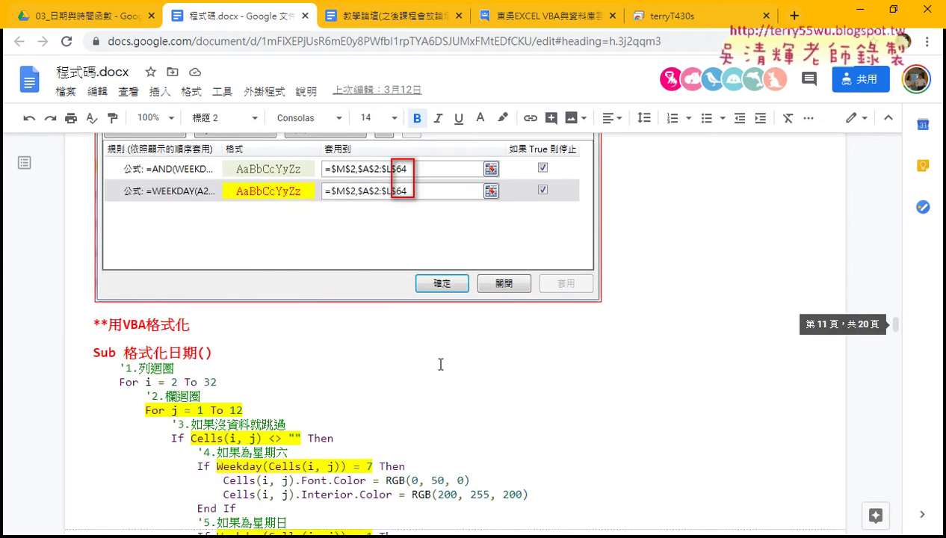
{"action": "scroll", "coordinate": [440, 364], "scroll_direction": "down", "scroll_amount": 4}
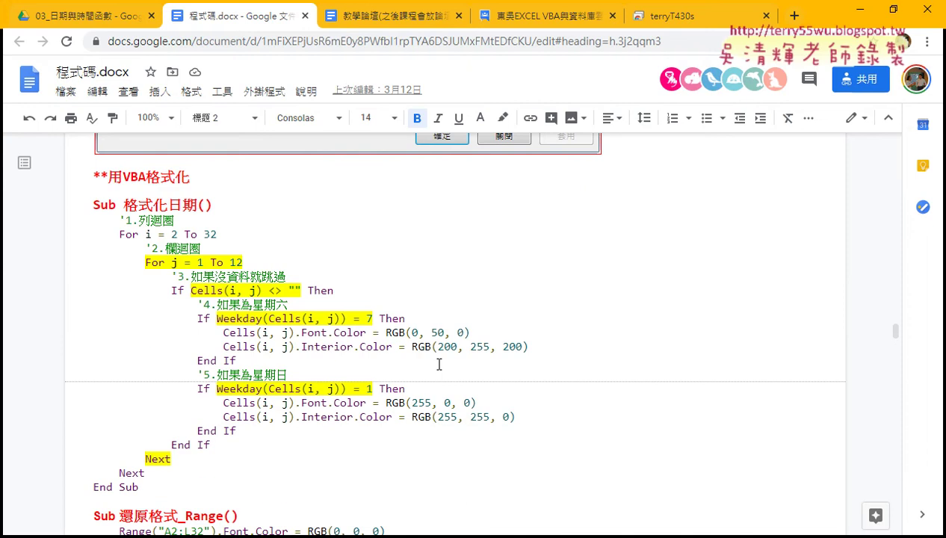
{"action": "scroll", "coordinate": [896, 344], "scroll_direction": "down", "scroll_amount": 2}
{"action": "scroll", "coordinate": [896, 348], "scroll_direction": "up", "scroll_amount": 2}
{"action": "left_click_drag", "start_coordinate": [92, 203], "coordinate": [200, 356]}
{"action": "scroll", "coordinate": [200, 356], "scroll_direction": "down", "scroll_amount": 2}
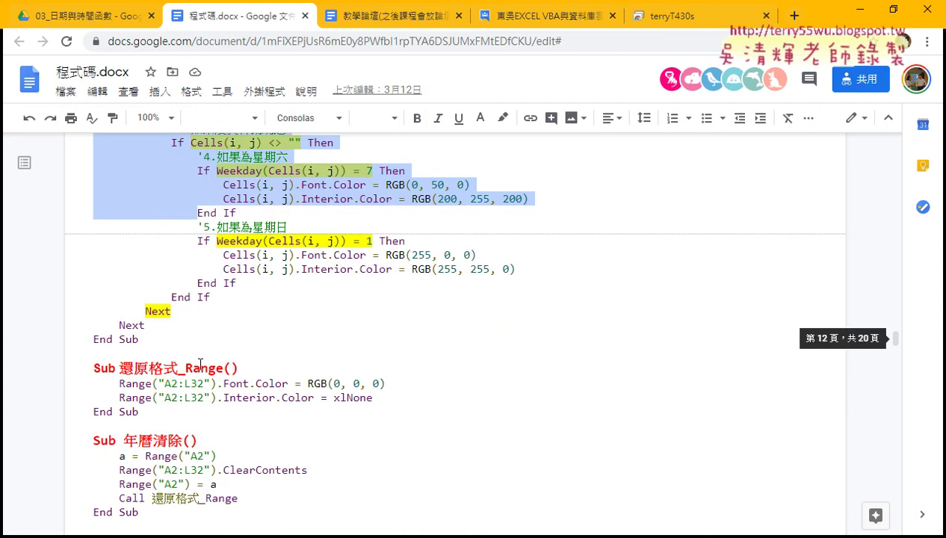
{"action": "left_click", "coordinate": [153, 415], "text": "shift"}
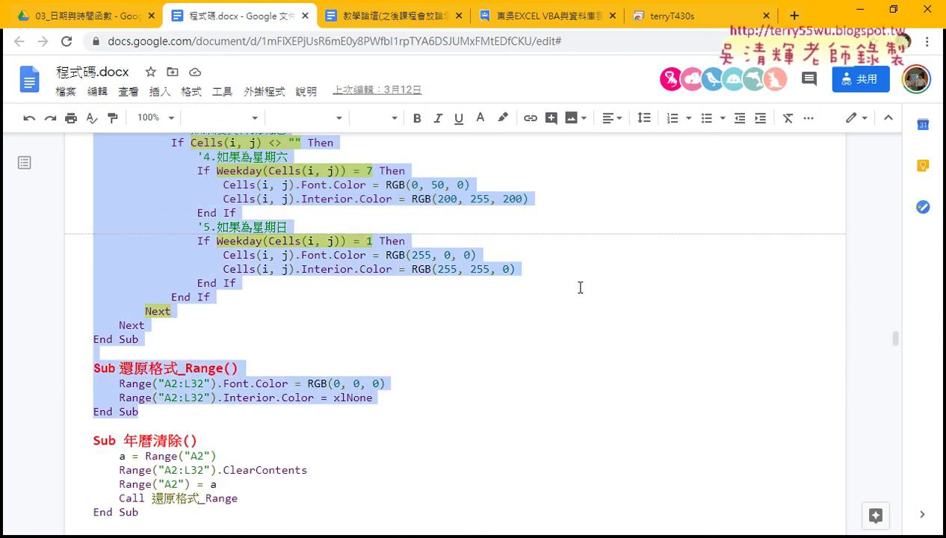
{"action": "scroll", "coordinate": [248, 279], "scroll_direction": "up", "scroll_amount": 1}
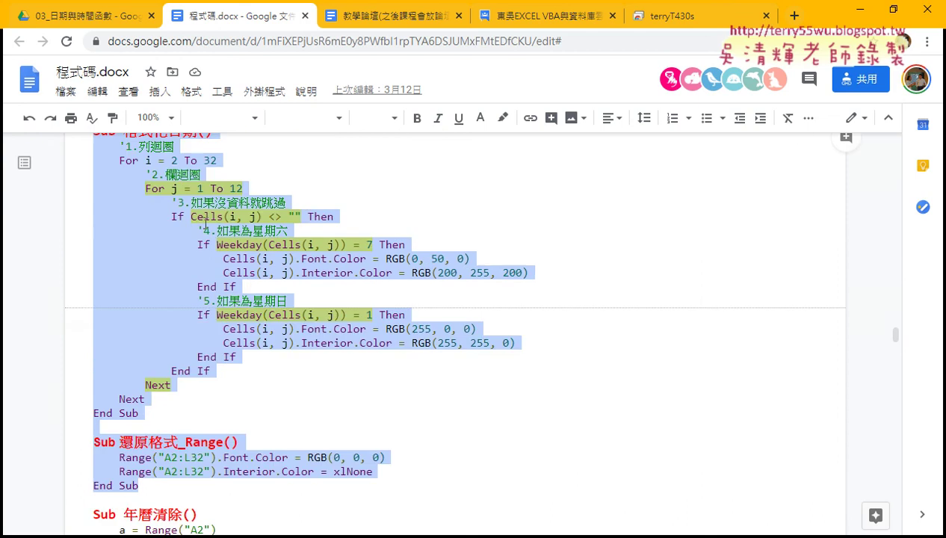
{"action": "left_click", "coordinate": [857, 15]}
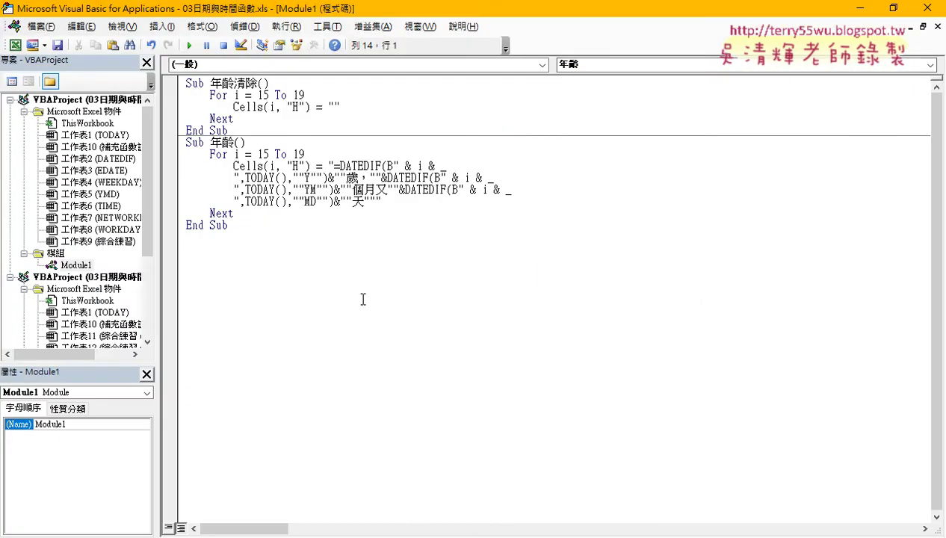
Step: Paste the copied 格式化日期 and 還原格式_Range macros into Module1
{"action": "right_click", "coordinate": [254, 293]}
{"action": "left_click", "coordinate": [312, 155]}
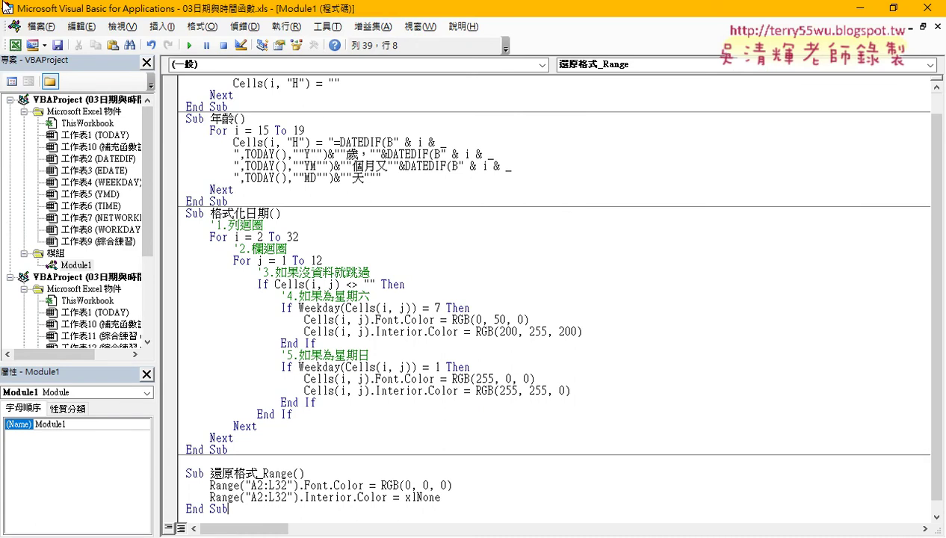
{"action": "left_click", "coordinate": [8, 8]}
{"action": "left_click", "coordinate": [160, 39]}
Step: Restore the editor to a smaller window, move it aside, and bring the Excel calendar forward
{"action": "left_click", "coordinate": [893, 8]}
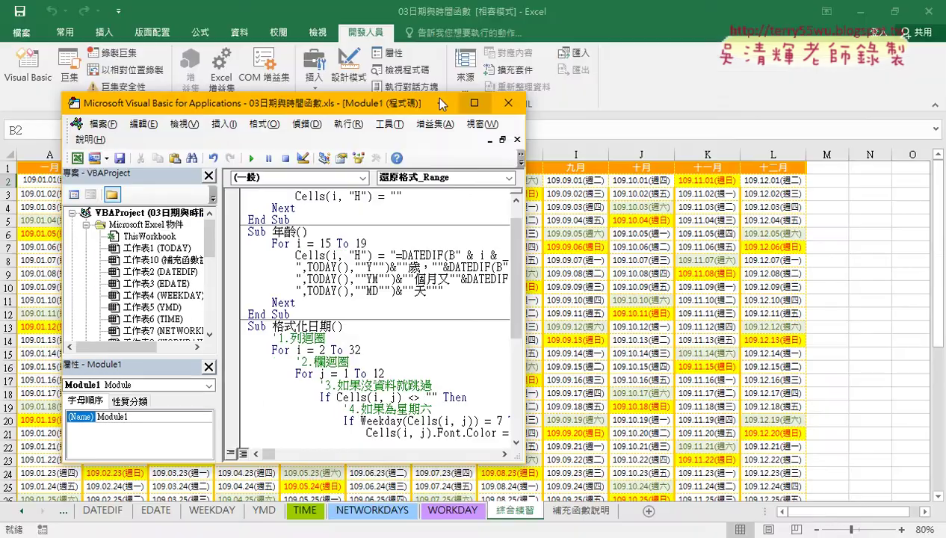
{"action": "mouse_move", "coordinate": [317, 98]}
{"action": "left_mouse_down"}
{"action": "mouse_move", "coordinate": [338, 54]}
{"action": "mouse_move", "coordinate": [673, 77]}
{"action": "left_mouse_up"}
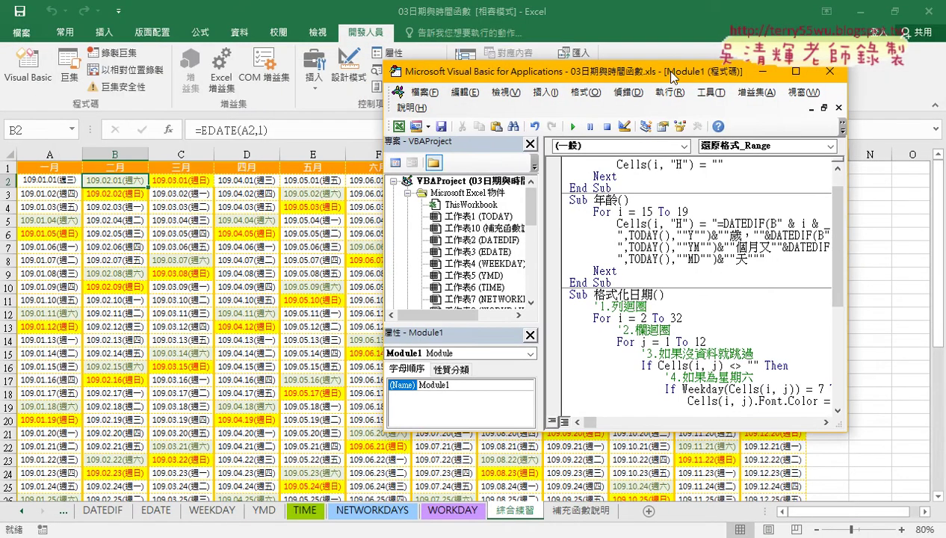
{"action": "scroll", "coordinate": [677, 323], "scroll_direction": "down", "scroll_amount": 1}
{"action": "scroll", "coordinate": [677, 323], "scroll_direction": "down", "scroll_amount": 2}
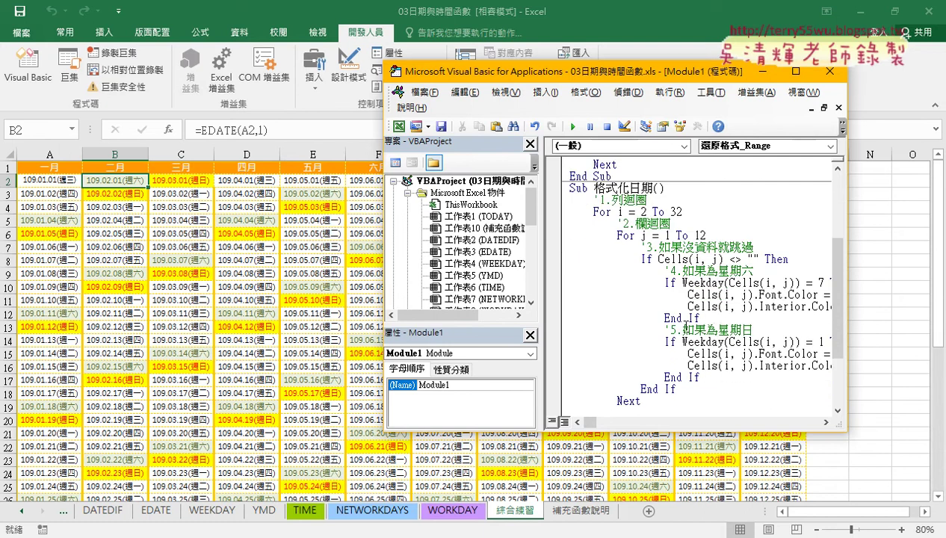
{"action": "scroll", "coordinate": [678, 329], "scroll_direction": "down", "scroll_amount": 2}
{"action": "scroll", "coordinate": [678, 329], "scroll_direction": "down", "scroll_amount": 1}
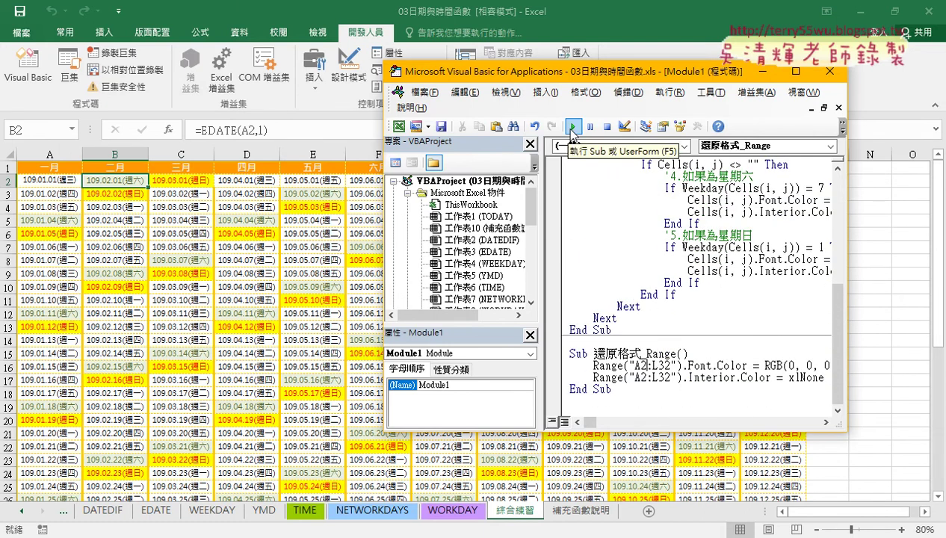
{"action": "left_click", "coordinate": [163, 270]}
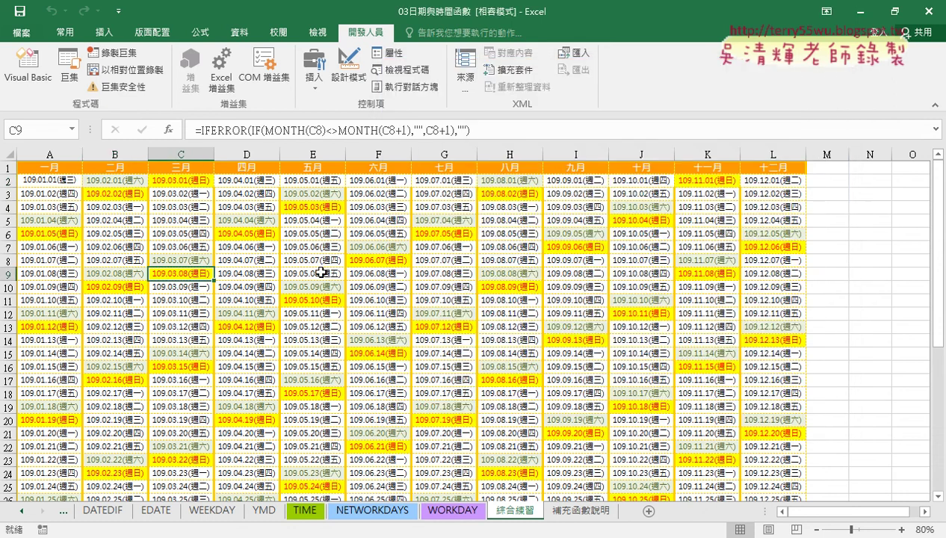
Step: Clear all conditional formatting rules from the entire 綜合練習 sheet
{"action": "left_click", "coordinate": [65, 33]}
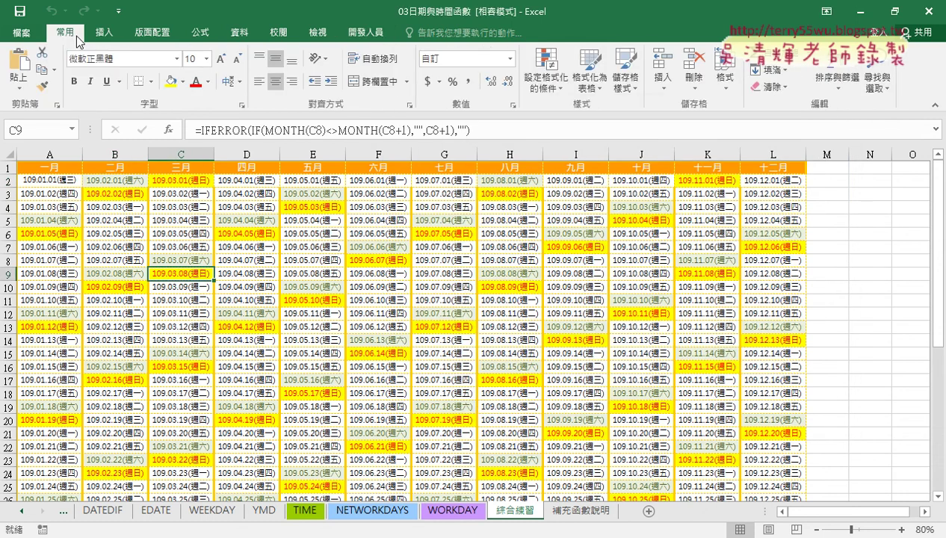
{"action": "left_click", "coordinate": [556, 81]}
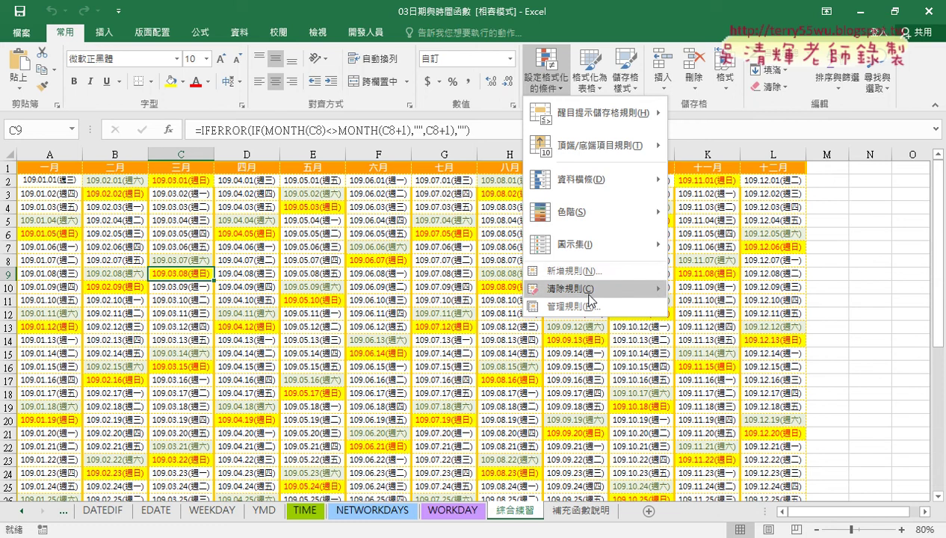
{"action": "mouse_move", "coordinate": [605, 296]}
{"action": "left_click", "coordinate": [703, 307]}
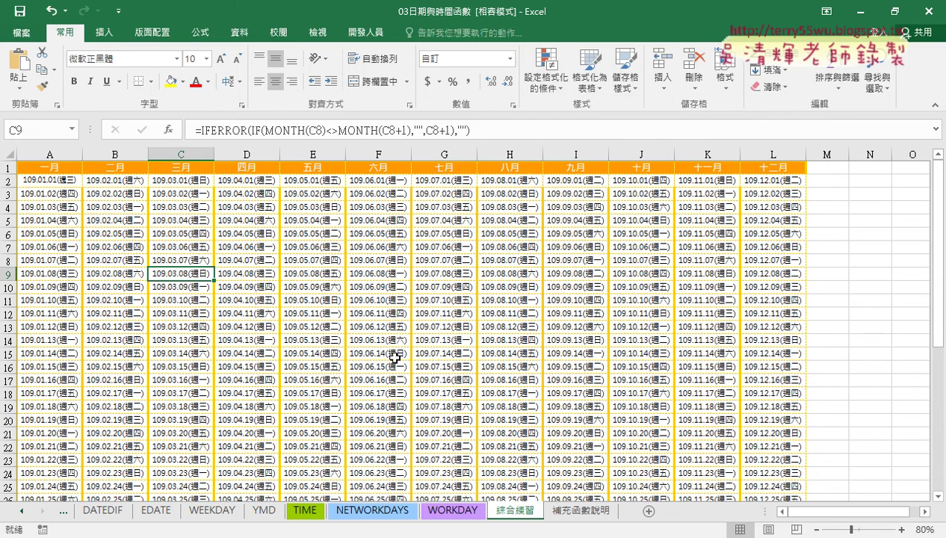
{"action": "left_click", "coordinate": [366, 32]}
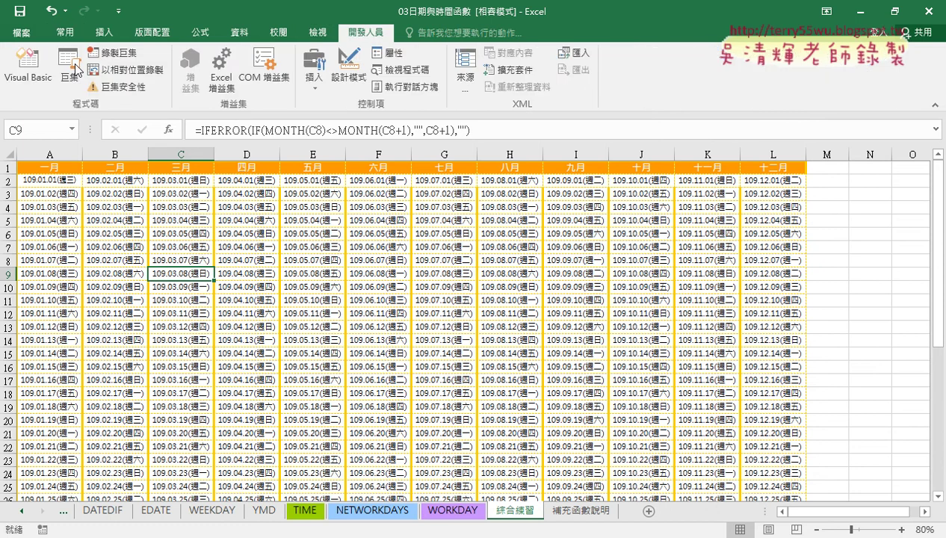
Step: Run 格式化日期 from the VBA editor to colour the weekend dates
{"action": "left_click", "coordinate": [28, 67]}
{"action": "scroll", "coordinate": [626, 294], "scroll_direction": "up", "scroll_amount": 1}
{"action": "scroll", "coordinate": [626, 295], "scroll_direction": "up", "scroll_amount": 1}
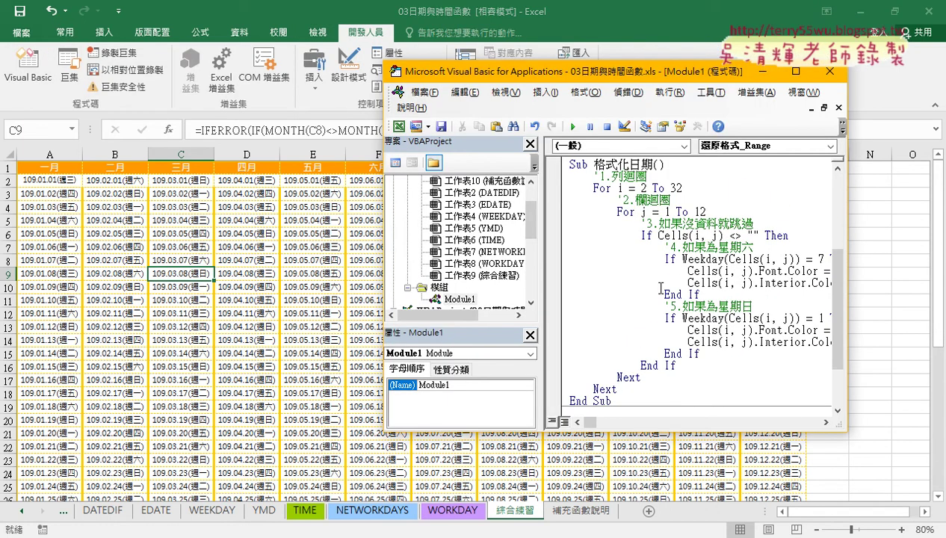
{"action": "left_click_drag", "start_coordinate": [539, 258], "coordinate": [452, 258]}
{"action": "left_click", "coordinate": [552, 254]}
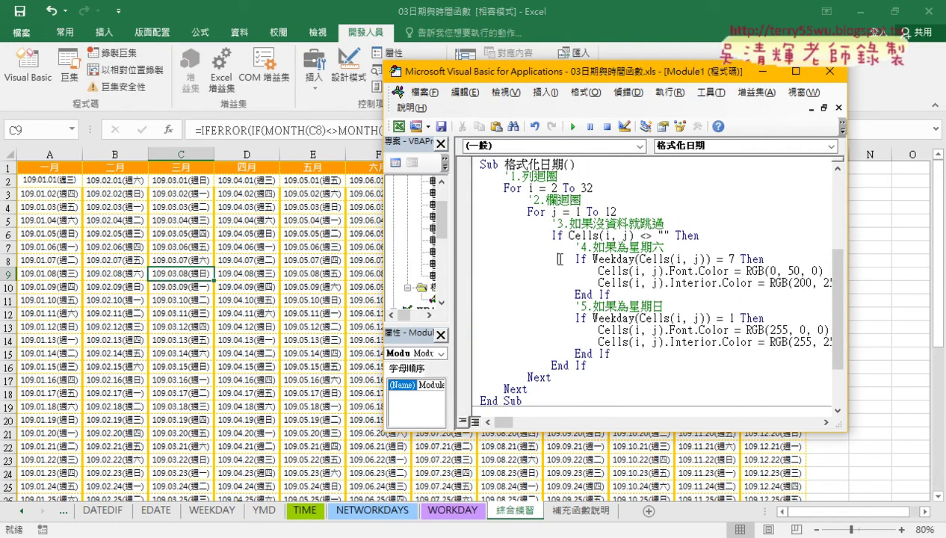
{"action": "left_click", "coordinate": [573, 127]}
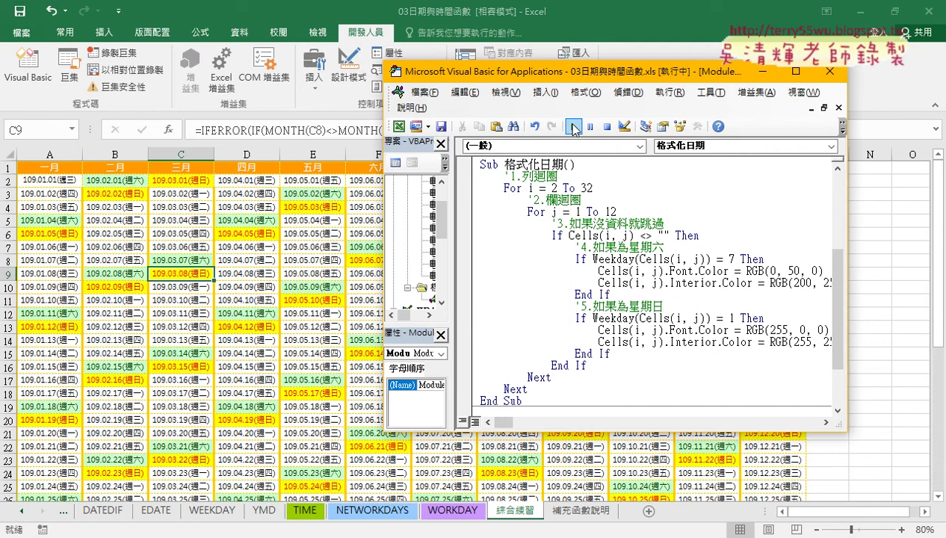
Step: Run 還原格式_Range to clear the colours, then select 格式化日期's body
{"action": "scroll", "coordinate": [565, 351], "scroll_direction": "down", "scroll_amount": 2}
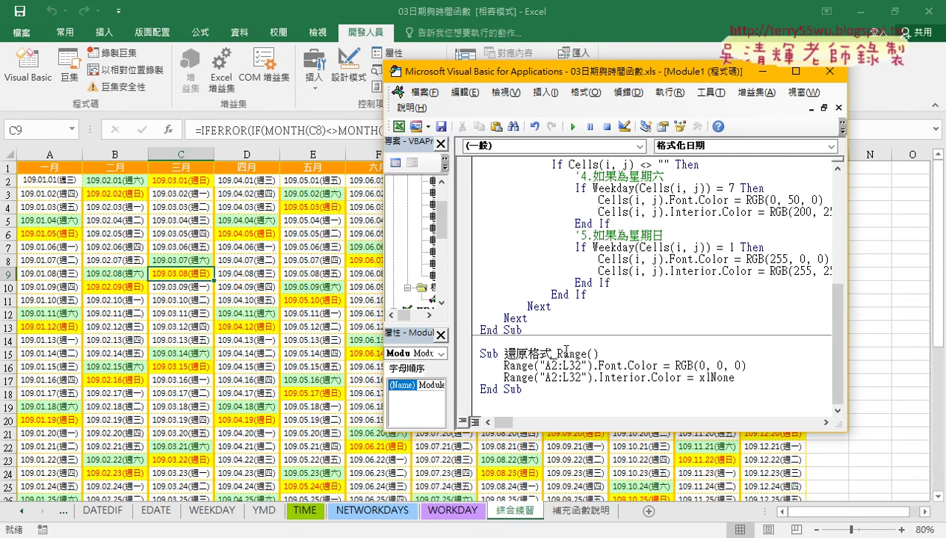
{"action": "left_click", "coordinate": [554, 360]}
{"action": "left_click", "coordinate": [572, 127]}
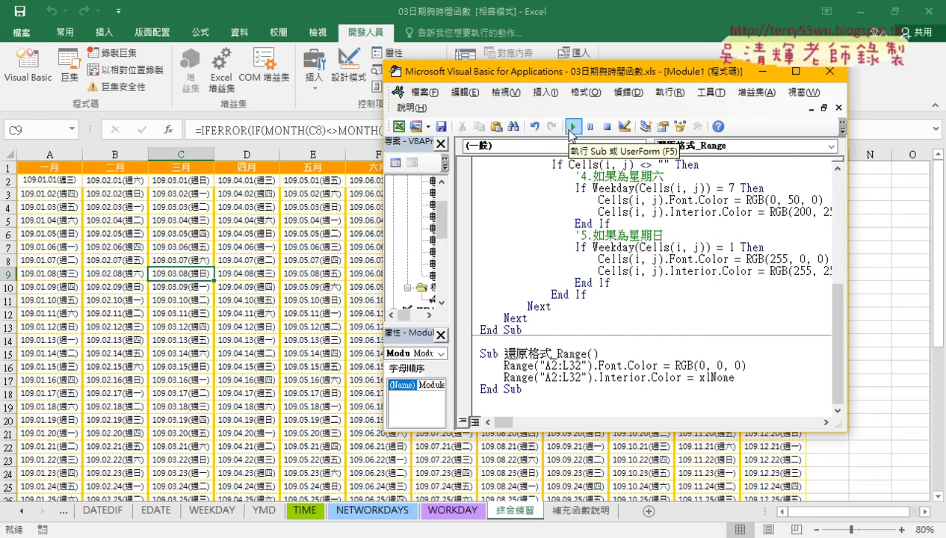
{"action": "scroll", "coordinate": [586, 224], "scroll_direction": "up", "scroll_amount": 2}
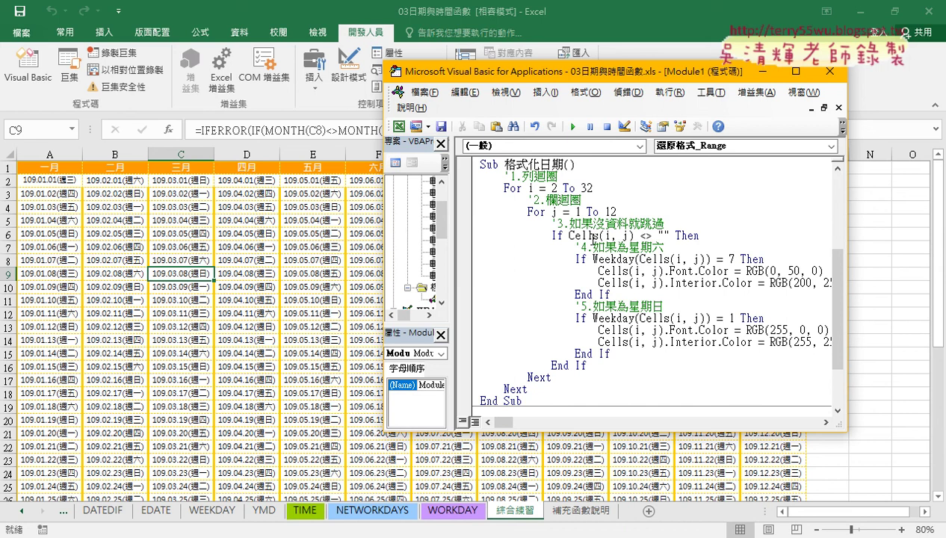
{"action": "left_click_drag", "start_coordinate": [565, 164], "coordinate": [573, 400]}
Step: Delete the 格式化日期 body, leaving an empty indented Sub, and enlarge the code window
{"action": "key", "text": "Delete"}
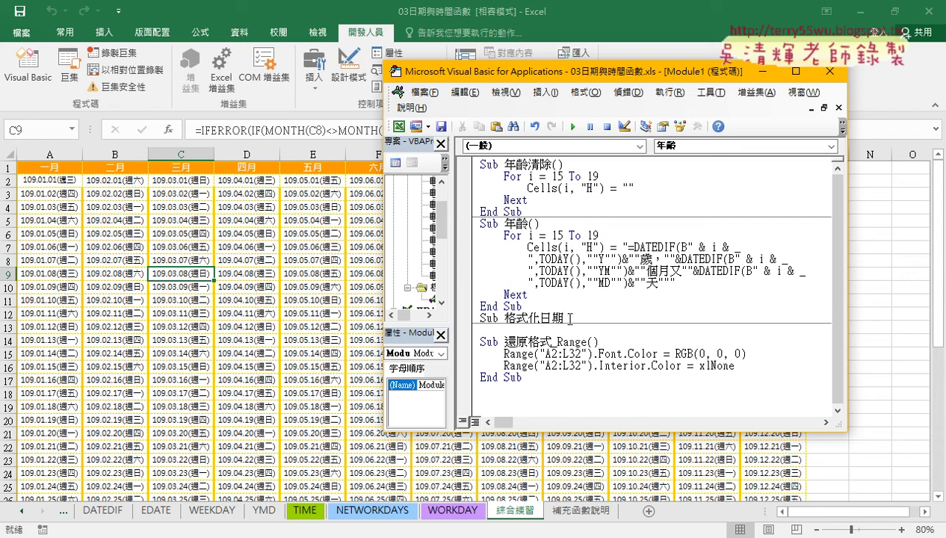
{"action": "left_click_drag", "start_coordinate": [565, 317], "coordinate": [483, 319]}
{"action": "left_click_drag", "start_coordinate": [564, 318], "coordinate": [503, 318]}
{"action": "left_click", "coordinate": [563, 315]}
{"action": "key", "text": "Return"}
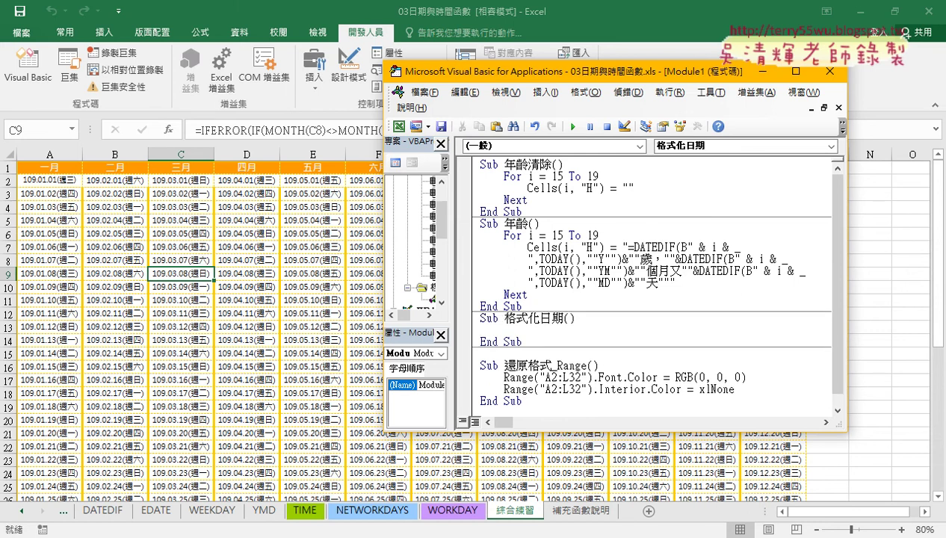
{"action": "key", "text": "Tab"}
{"action": "left_click_drag", "start_coordinate": [619, 432], "coordinate": [619, 464]}
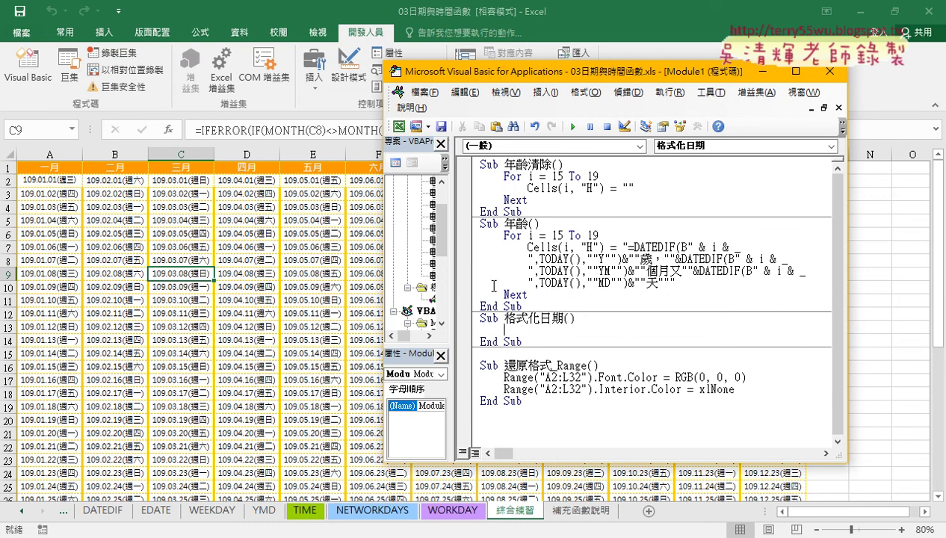
Step: Add the outer loop For i = 2 To 32 with its Next
{"action": "type", "text": "fo"}
{"action": "type", "text": "to 32"}
{"action": "key", "text": "Return"}
{"action": "key", "text": "Return"}
{"action": "type", "text": "nex"}
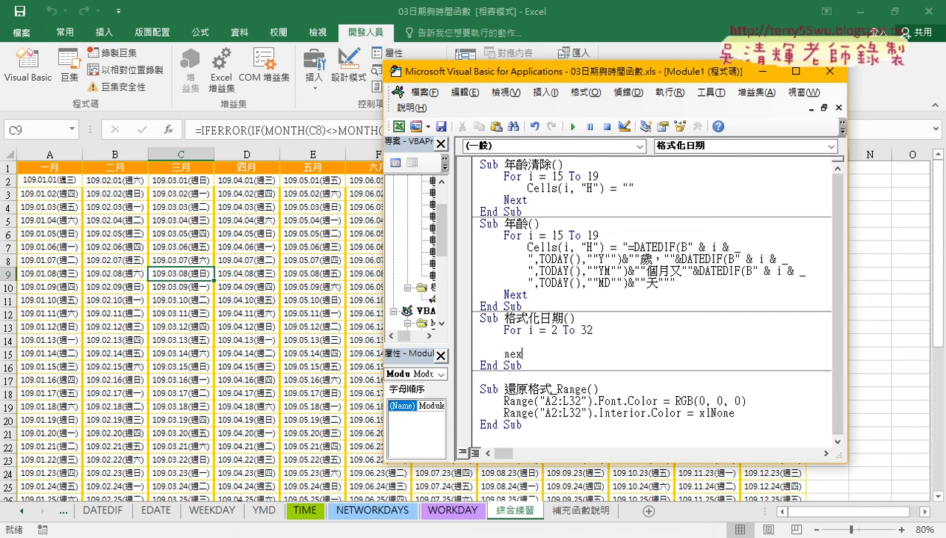
{"action": "type", "text": "t"}
{"action": "key", "text": "Up"}
{"action": "left_click_drag", "start_coordinate": [474, 81], "coordinate": [317, 82]}
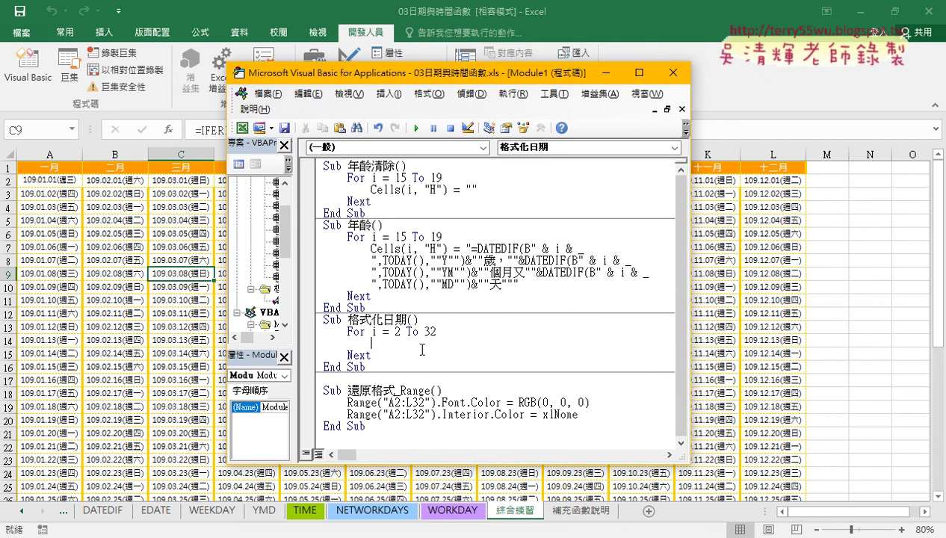
Step: Nest an inner loop For j = 1 To 12 with its Next, and start an If line
{"action": "type", "text": "for "}
{"action": "type", "text": "j="}
{"action": "type", "text": "1"}
{"action": "key", "text": "BackSpace"}
{"action": "type", "text": "o "}
{"action": "type", "text": "12"}
{"action": "key", "text": "Return"}
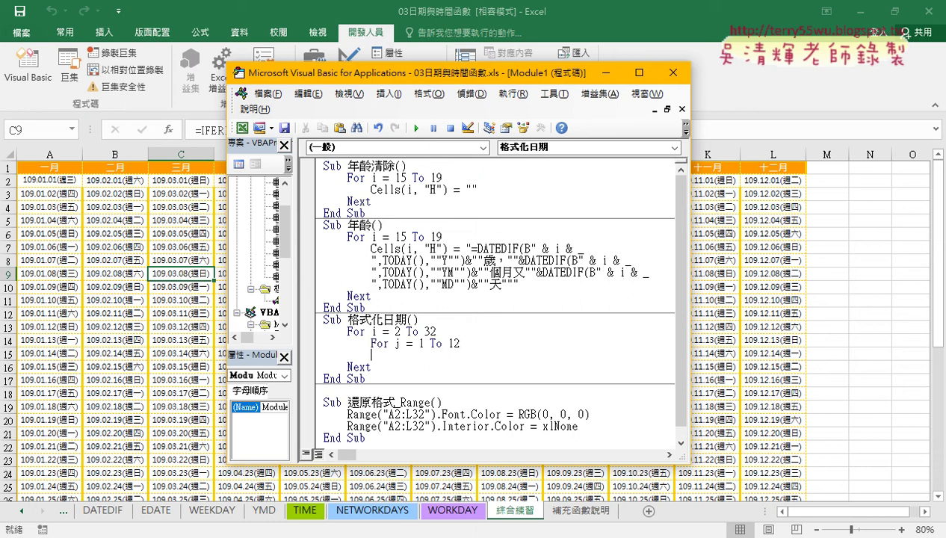
{"action": "key", "text": "Return"}
{"action": "type", "text": "nex"}
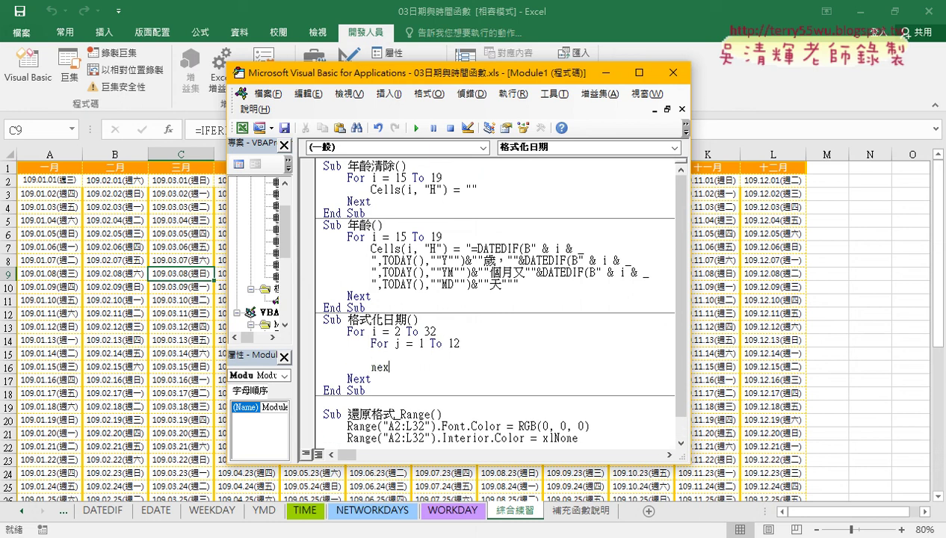
{"action": "type", "text": "Next"}
{"action": "mouse_move", "coordinate": [370, 343]}
{"action": "left_mouse_down"}
{"action": "mouse_move", "coordinate": [347, 343]}
{"action": "mouse_move", "coordinate": [348, 367]}
{"action": "left_mouse_up"}
{"action": "left_click", "coordinate": [414, 354]}
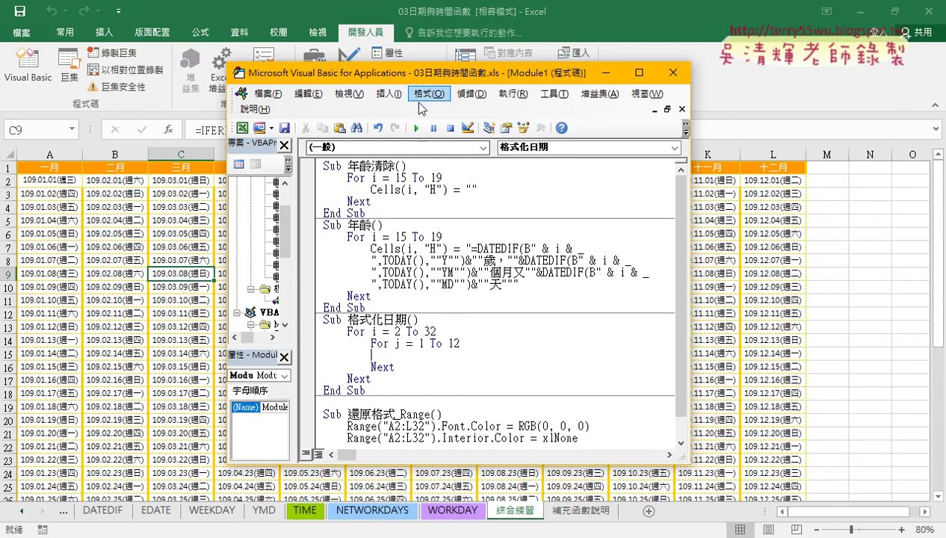
{"action": "left_click_drag", "start_coordinate": [419, 78], "coordinate": [458, 72]}
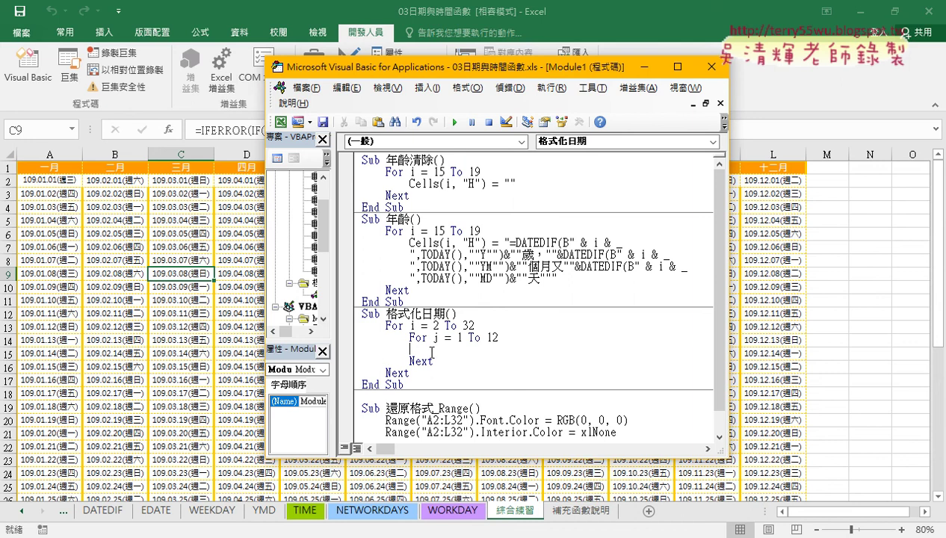
{"action": "key", "text": "Tab"}
{"action": "type", "text": "if"}
Step: Check on the calendar sheet that the last date row is cell B31
{"action": "left_click", "coordinate": [144, 382]}
{"action": "scroll", "coordinate": [121, 366], "scroll_direction": "down", "scroll_amount": 4}
{"action": "scroll", "coordinate": [120, 366], "scroll_direction": "down", "scroll_amount": 1}
{"action": "left_click", "coordinate": [121, 367]}
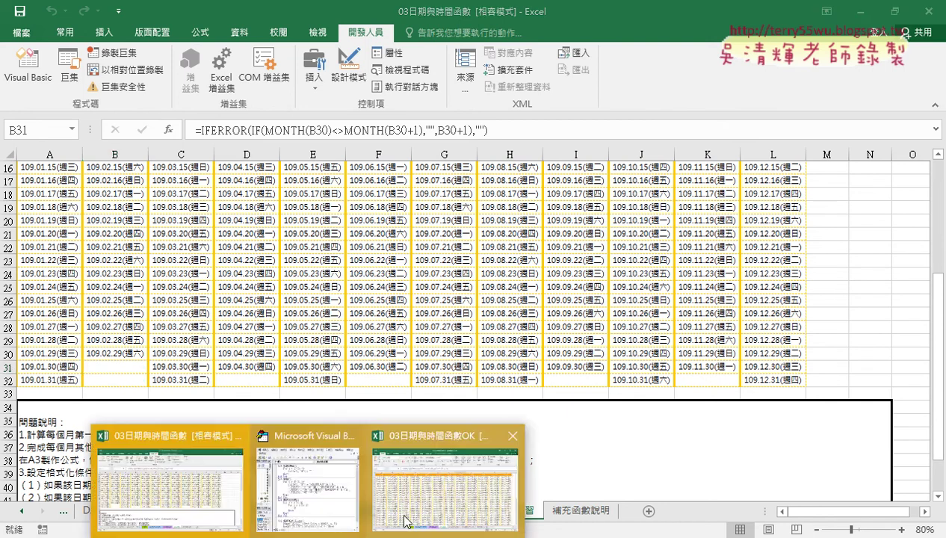
Step: Start the If condition with Cells(i, j), checking the dates in cells A2, B2 and C2
{"action": "left_click", "coordinate": [304, 478]}
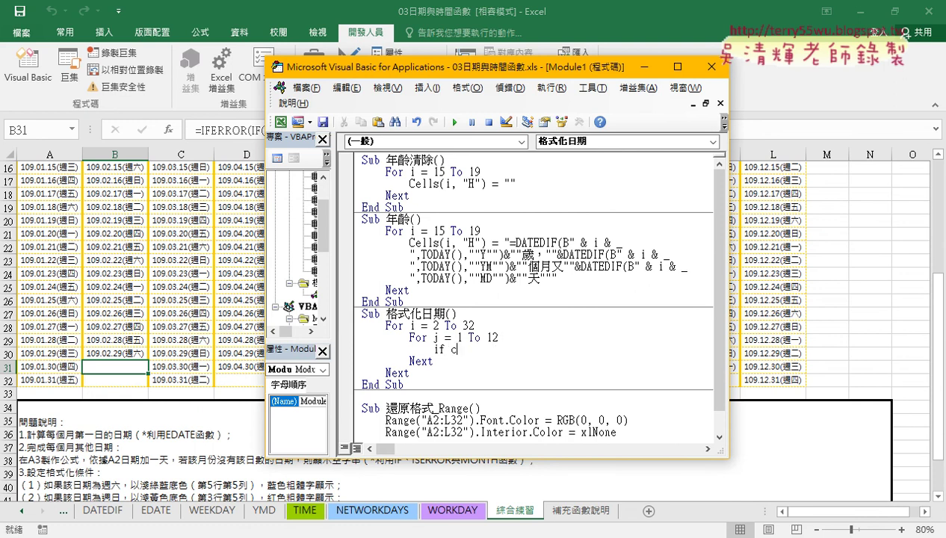
{"action": "type", "text": "cells"}
{"action": "type", "text": "("}
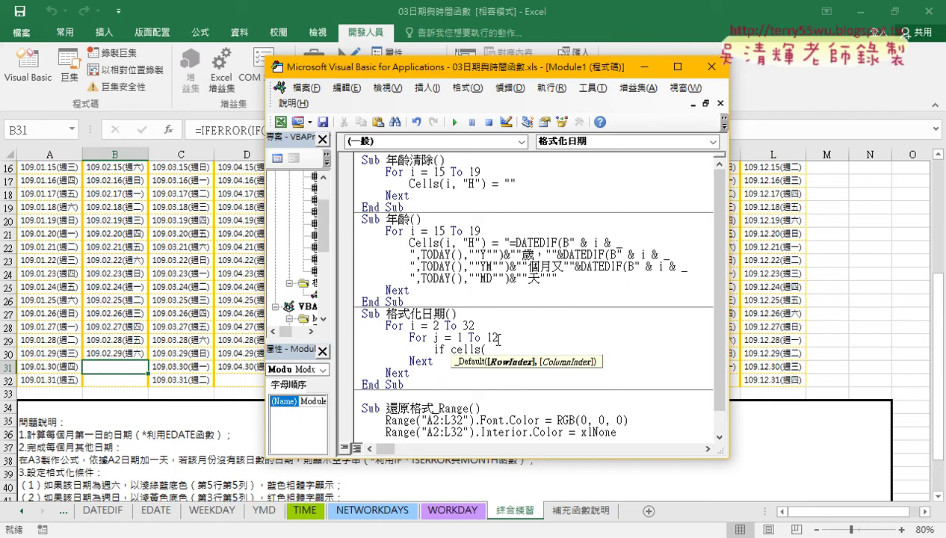
{"action": "type", "text": "i,j"}
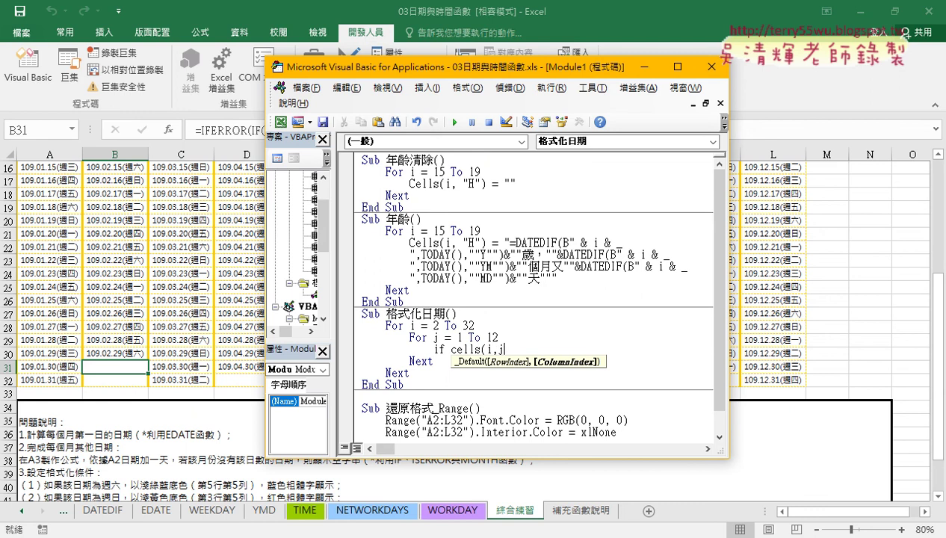
{"action": "type", "text": ")"}
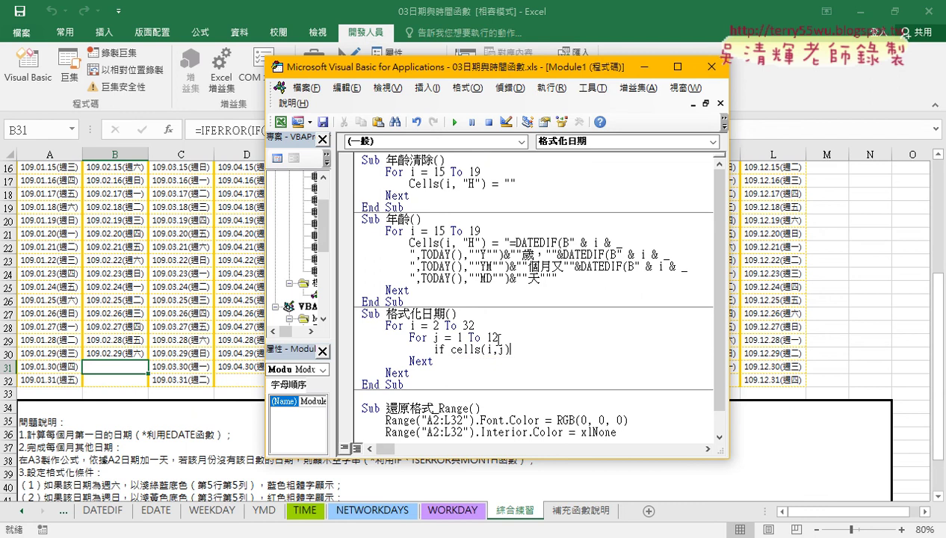
{"action": "left_click", "coordinate": [131, 247]}
{"action": "scroll", "coordinate": [139, 250], "scroll_direction": "up", "scroll_amount": 5}
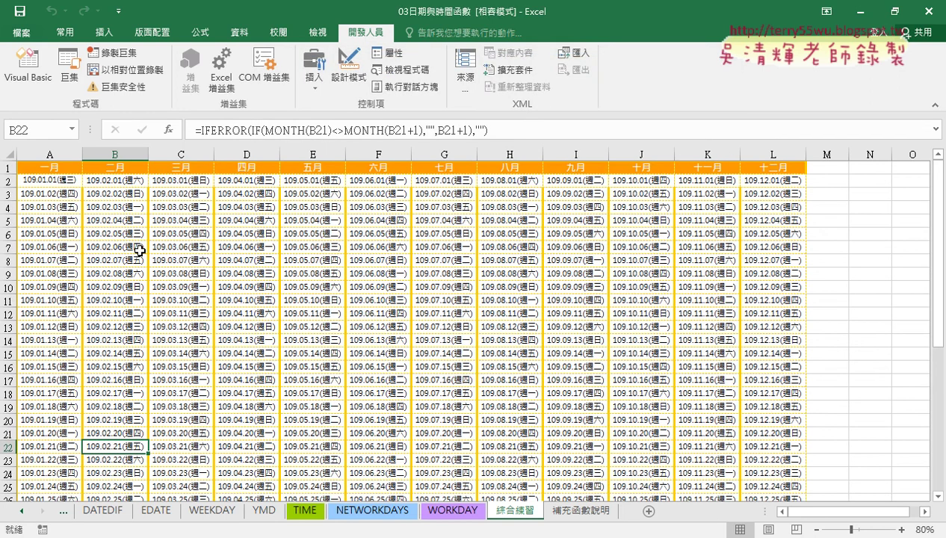
{"action": "left_click", "coordinate": [49, 179]}
{"action": "left_click", "coordinate": [118, 180]}
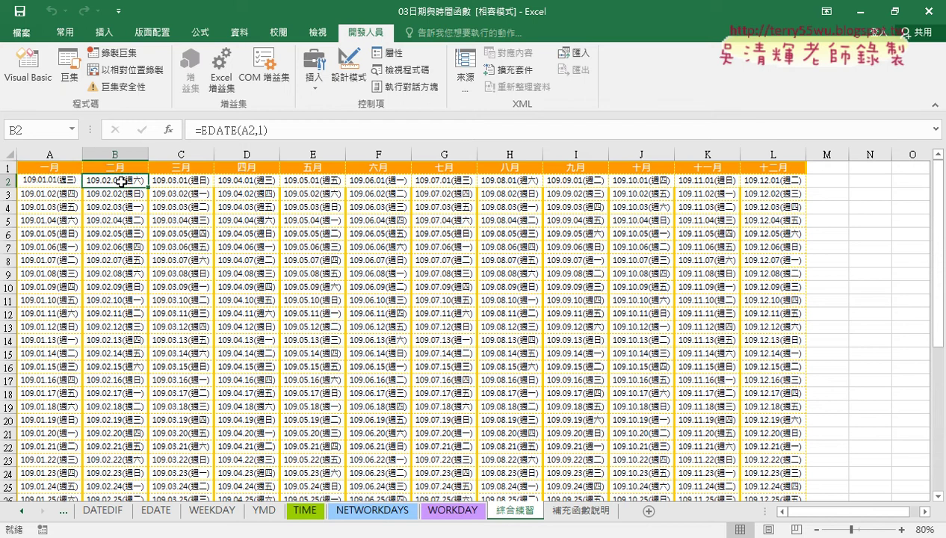
{"action": "left_click", "coordinate": [184, 182]}
{"action": "left_click", "coordinate": [22, 71]}
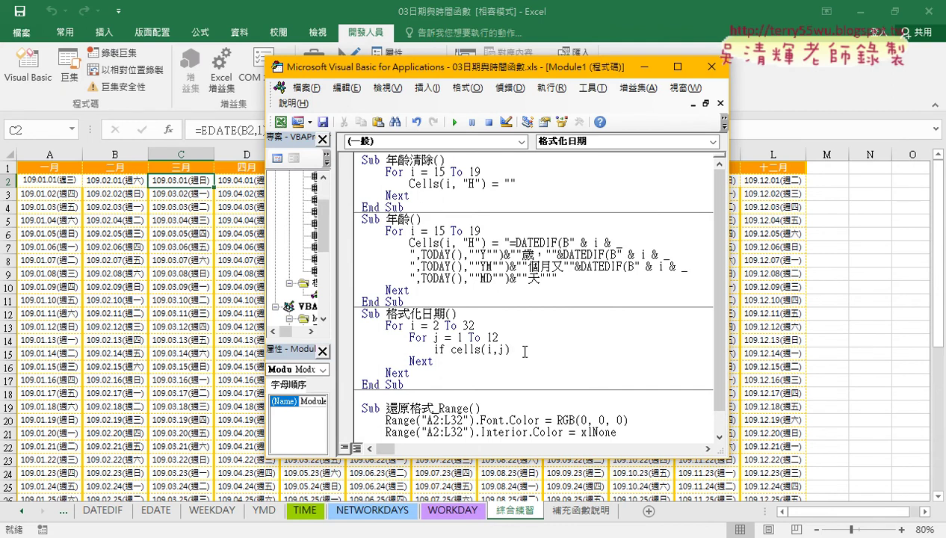
Step: Complete the line as If Cells(i, j) <> "" Then and close it with End If
{"action": "type", "text": "<>"}
{"action": "type", "text": "\"\"th"}
{"action": "type", "text": "en"}
{"action": "key", "text": "Return"}
{"action": "key", "text": "Return"}
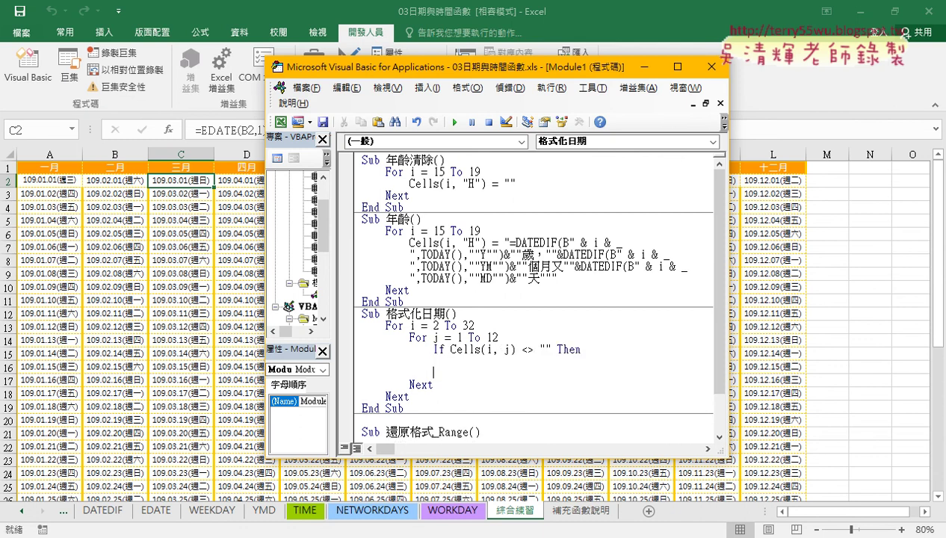
{"action": "type", "text": "end"}
{"action": "type", "text": " if"}
{"action": "key", "text": "Up"}
{"action": "left_click_drag", "start_coordinate": [469, 372], "coordinate": [353, 348]}
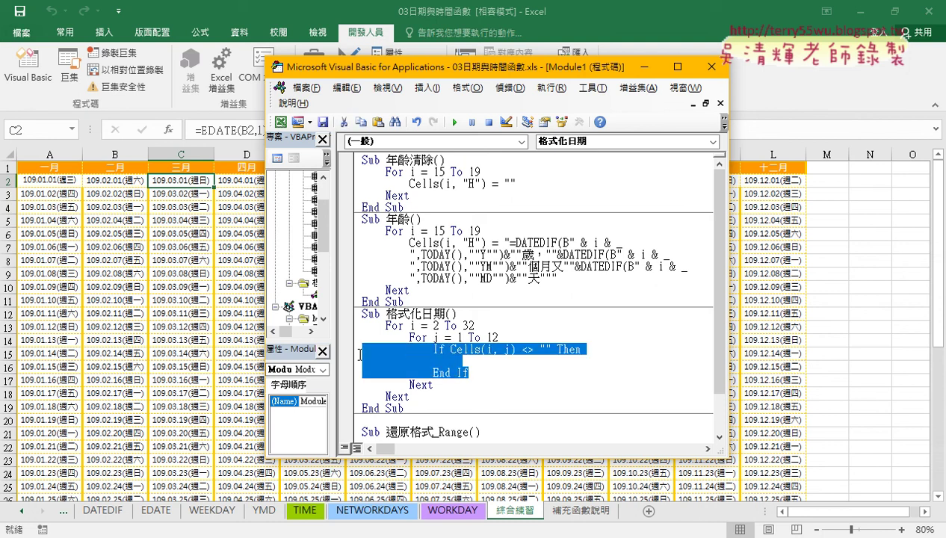
{"action": "left_click", "coordinate": [540, 350]}
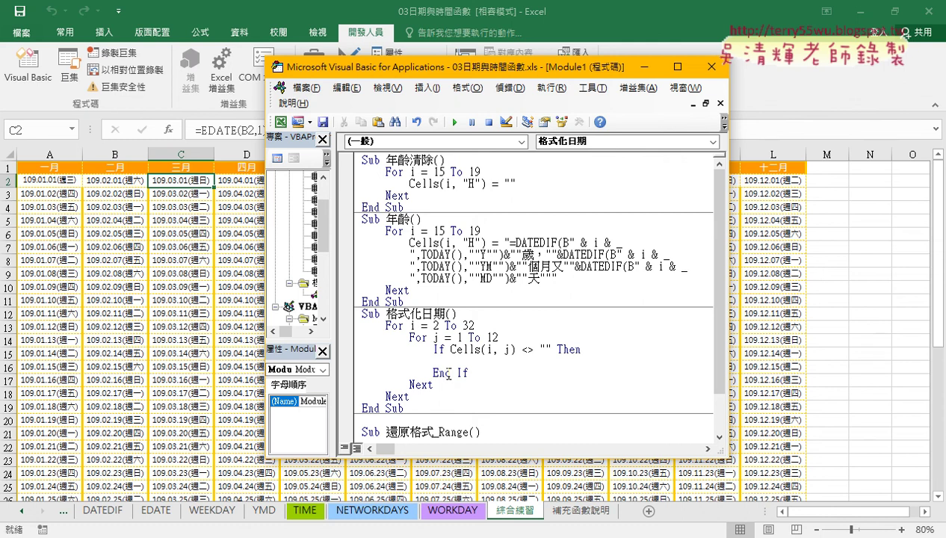
Step: Begin an If VBA.Weekday( line inside the non-empty block, dismissing the compile error
{"action": "left_click", "coordinate": [457, 362]}
{"action": "type", "text": "i"}
{"action": "type", "text": "f "}
{"action": "type", "text": "vba"}
{"action": "type", "text": "."}
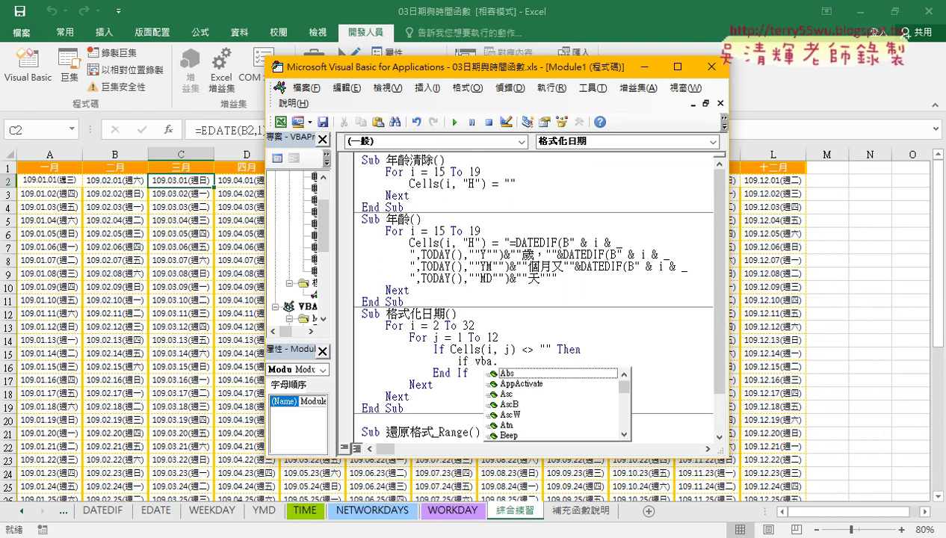
{"action": "type", "text": "w"}
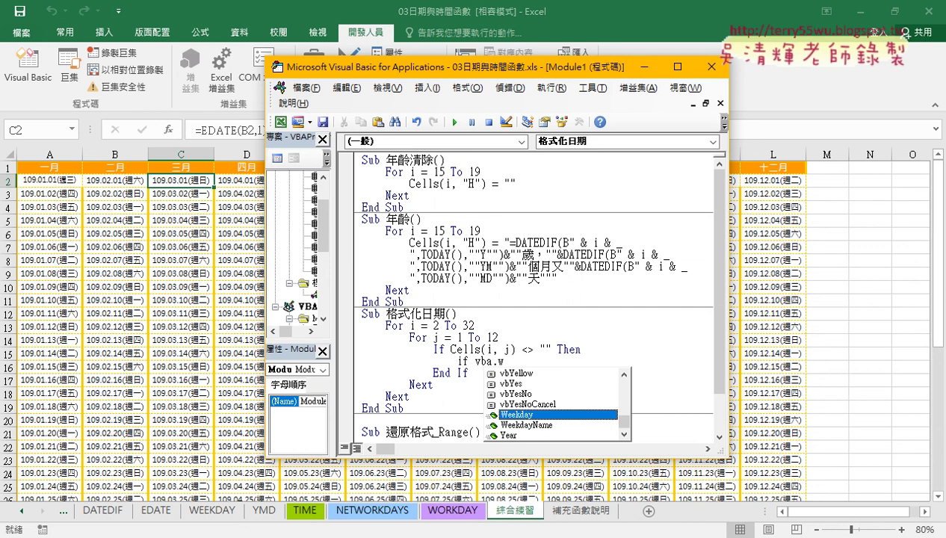
{"action": "double_click", "coordinate": [516, 415]}
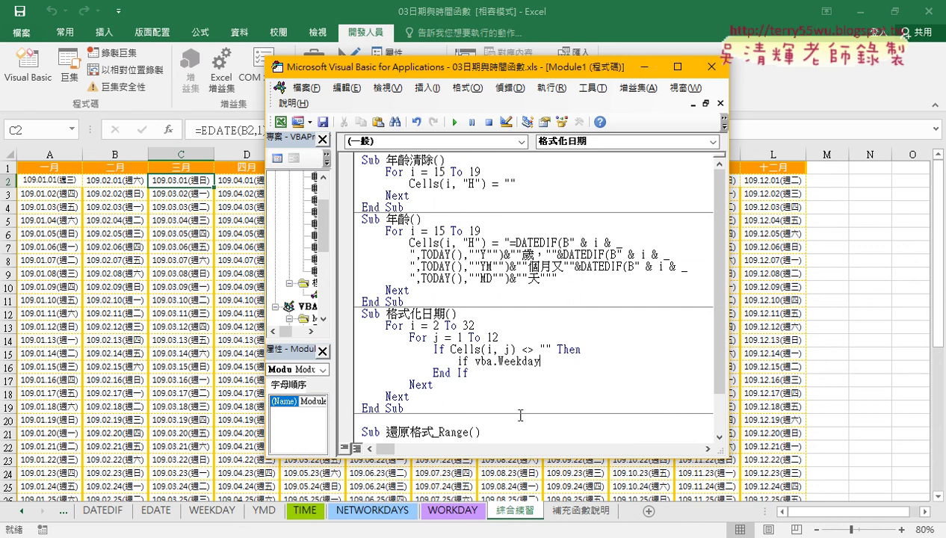
{"action": "type", "text": "("}
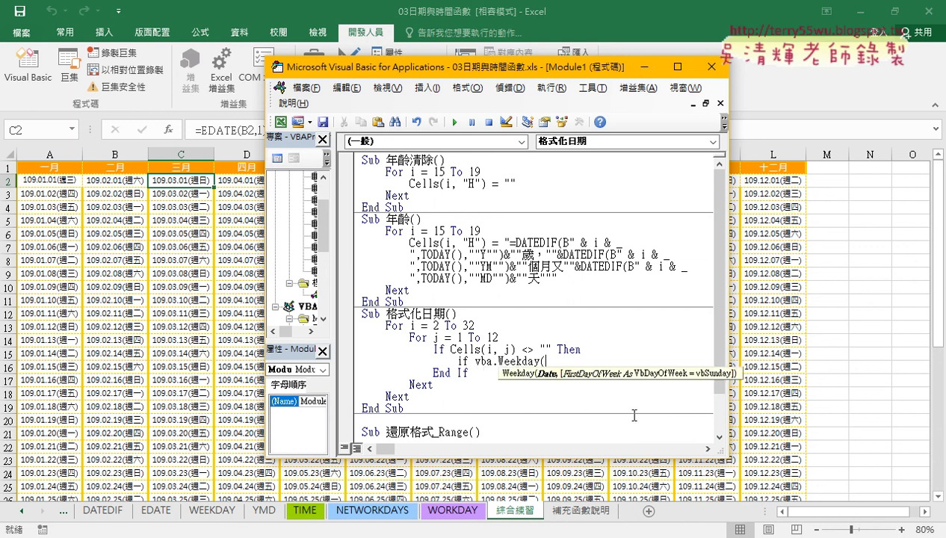
{"action": "left_click", "coordinate": [516, 350]}
{"action": "left_click", "coordinate": [478, 334]}
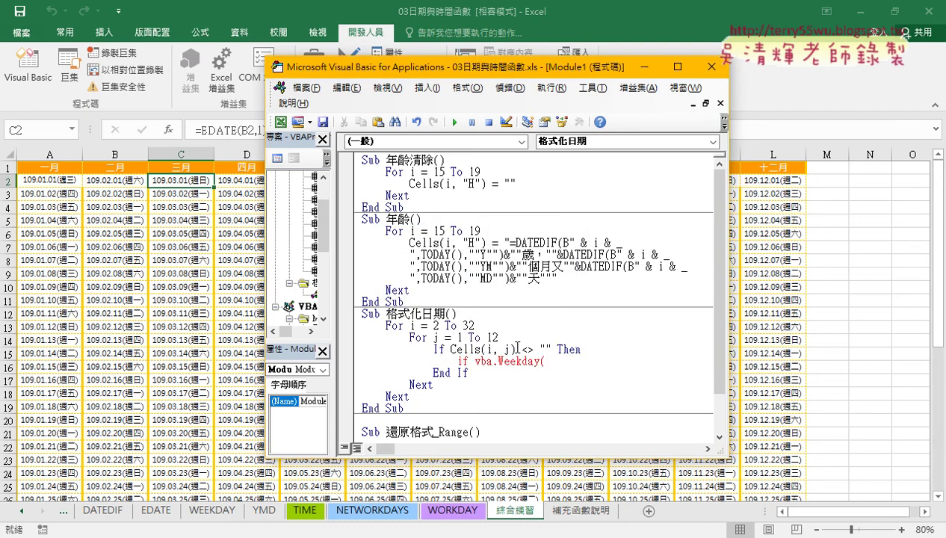
Step: Finish it as If VBA.Weekday(Cells(i, j)) = 7 Then and close it with End If
{"action": "left_click_drag", "start_coordinate": [515, 349], "coordinate": [451, 349]}
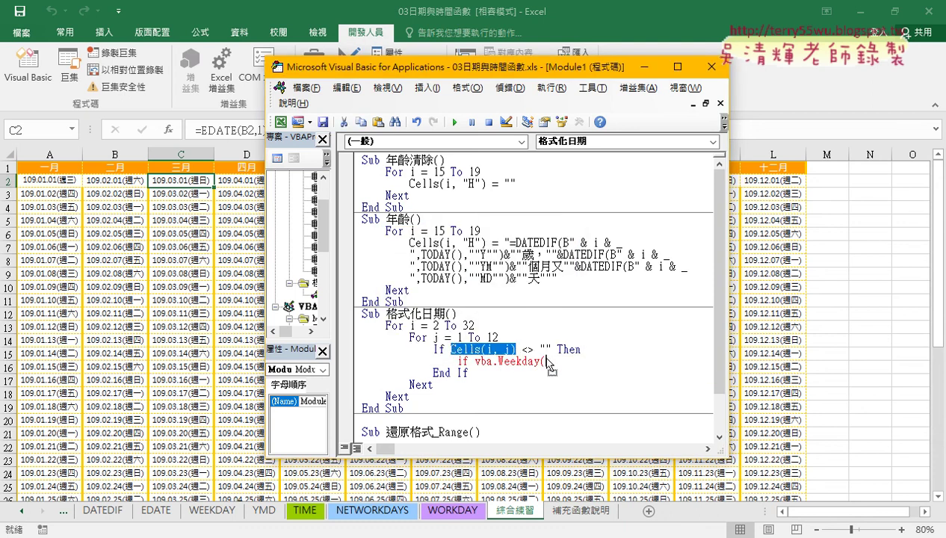
{"action": "left_click_drag", "start_coordinate": [548, 357], "coordinate": [547, 361]}
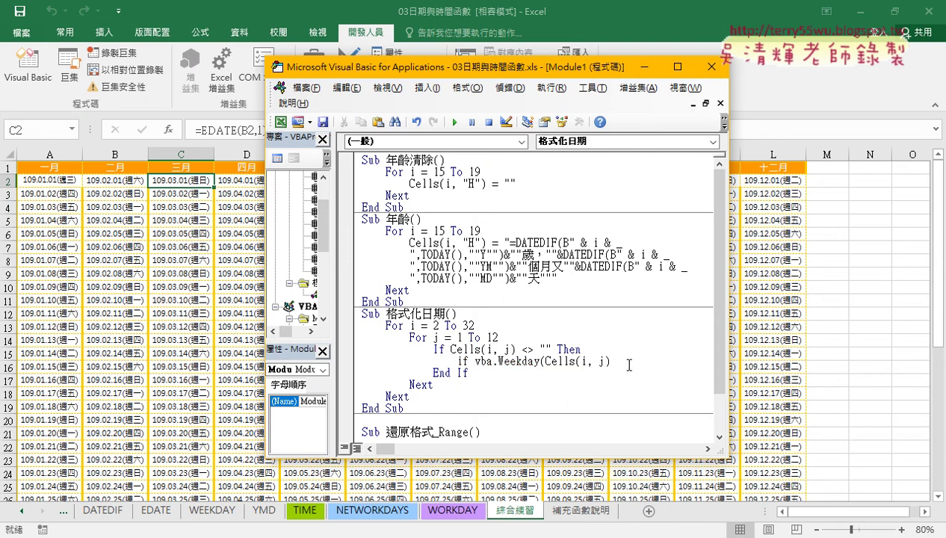
{"action": "type", "text": ")"}
{"action": "type", "text": "="}
{"action": "type", "text": "7"}
{"action": "type", "text": " the"}
{"action": "type", "text": "n"}
{"action": "key", "text": "Return"}
{"action": "key", "text": "Return"}
{"action": "type", "text": "e"}
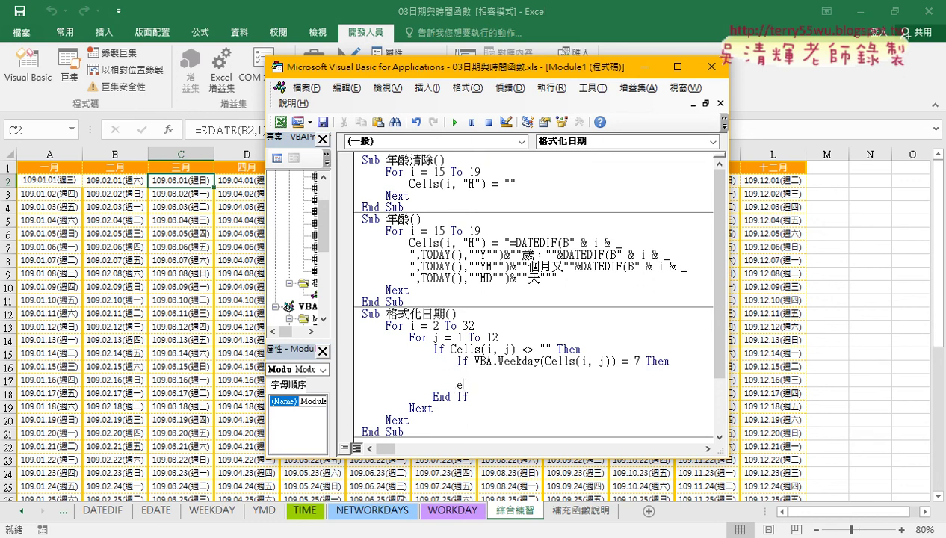
{"action": "type", "text": "nd i"}
{"action": "type", "text": "f"}
{"action": "key", "text": "Up"}
{"action": "left_click", "coordinate": [65, 32]}
{"action": "left_click", "coordinate": [51, 179]}
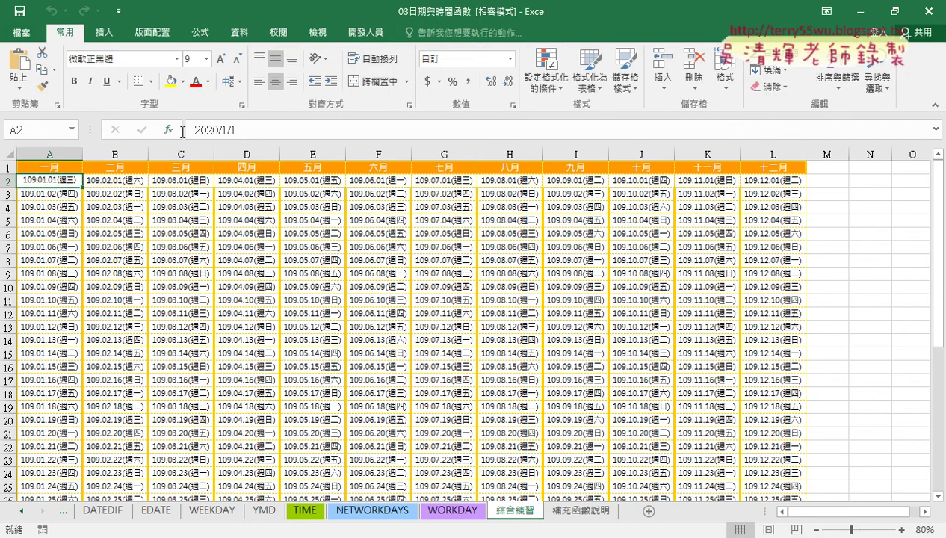
{"action": "left_click", "coordinate": [209, 82]}
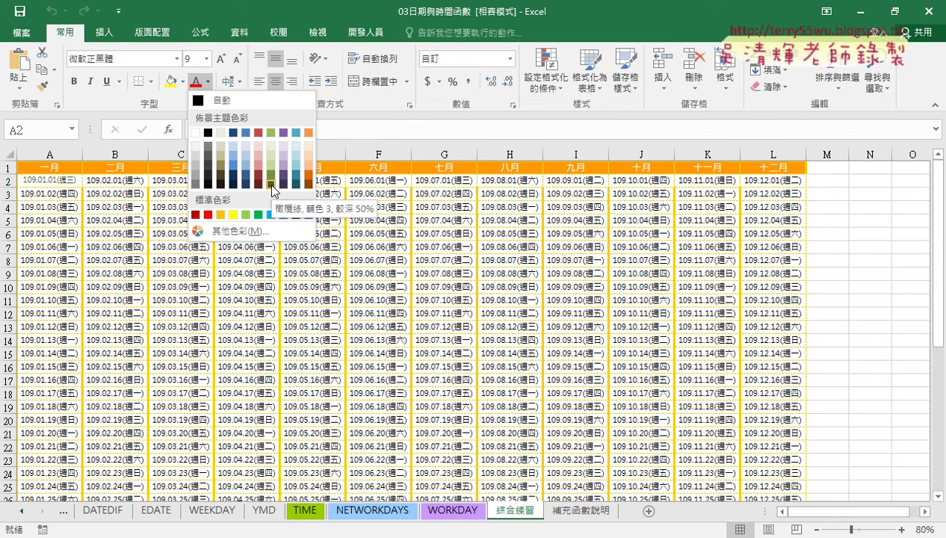
{"action": "left_click", "coordinate": [270, 239]}
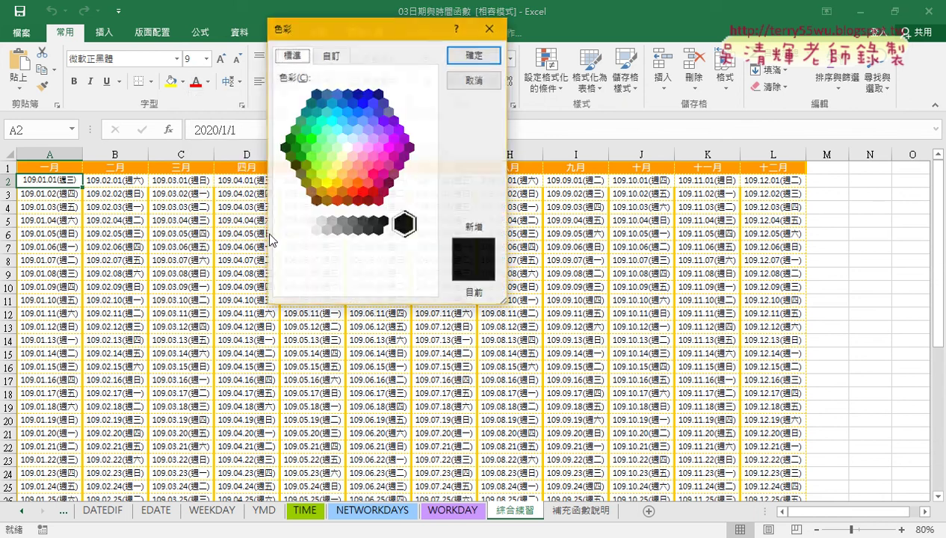
{"action": "left_click", "coordinate": [301, 157]}
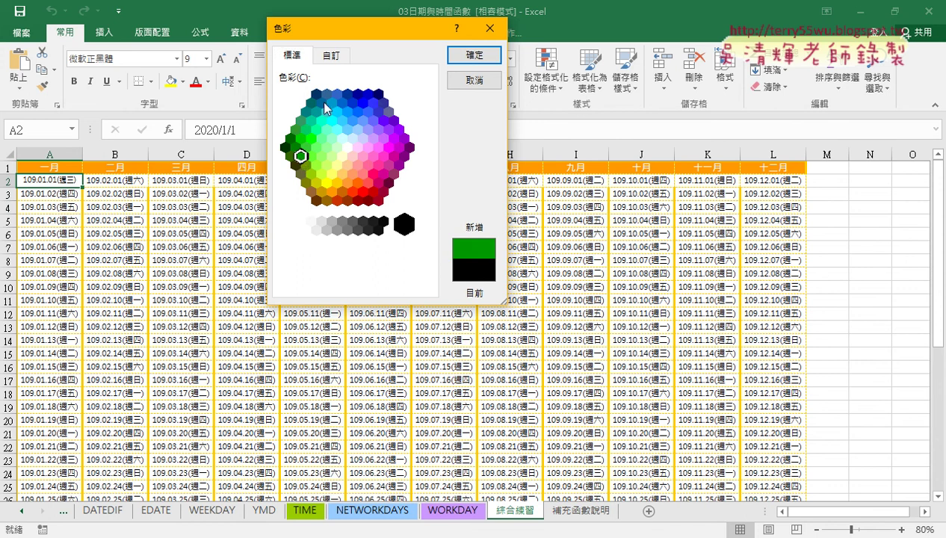
{"action": "left_click", "coordinate": [332, 57]}
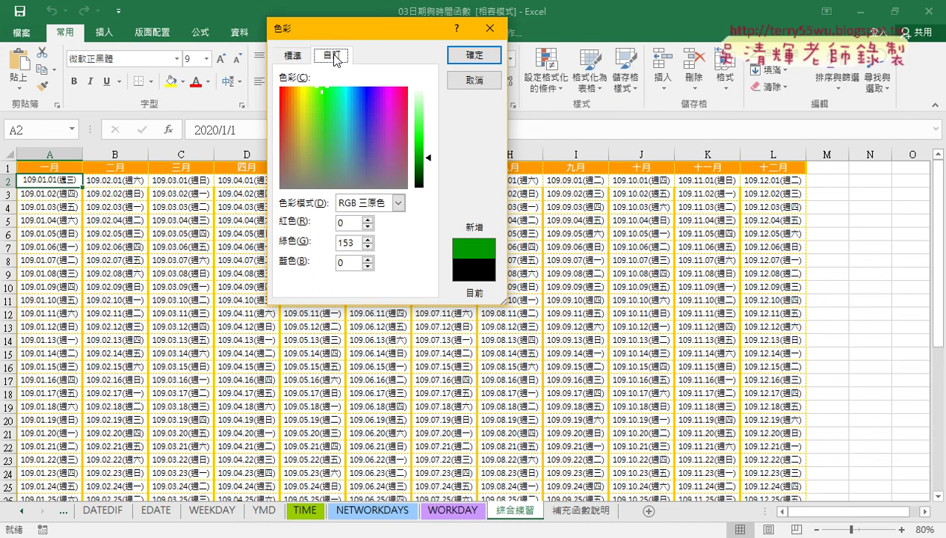
{"action": "double_click", "coordinate": [343, 222]}
{"action": "double_click", "coordinate": [351, 242]}
{"action": "type", "text": "10"}
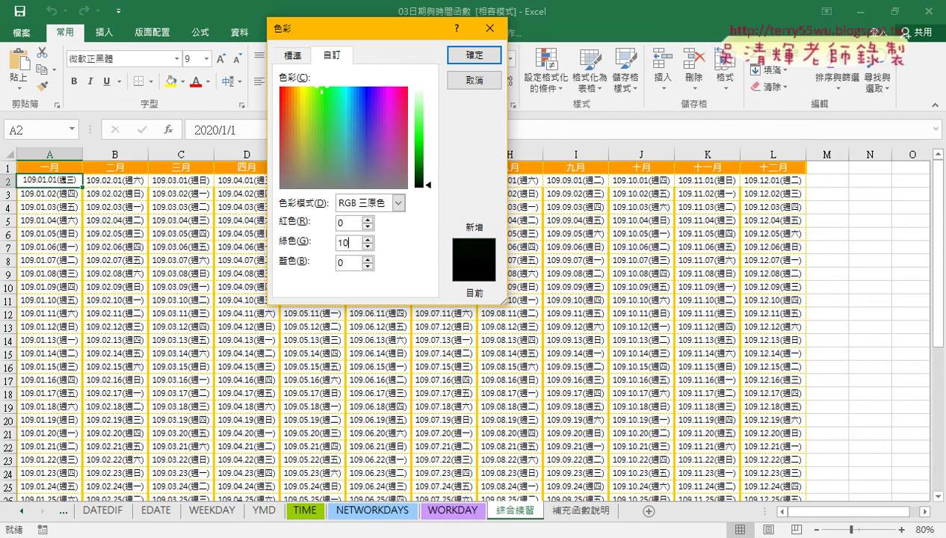
{"action": "type", "text": "0"}
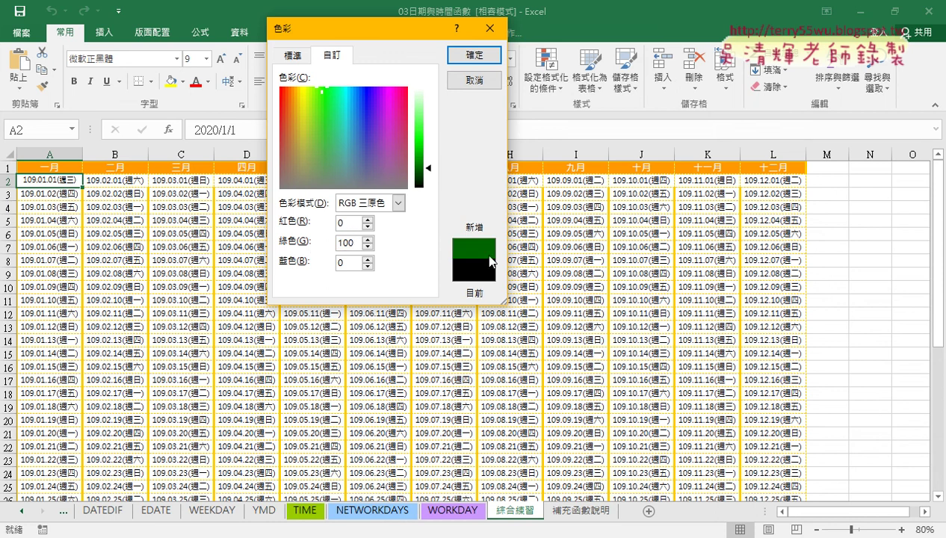
{"action": "left_click_drag", "start_coordinate": [429, 169], "coordinate": [429, 118]}
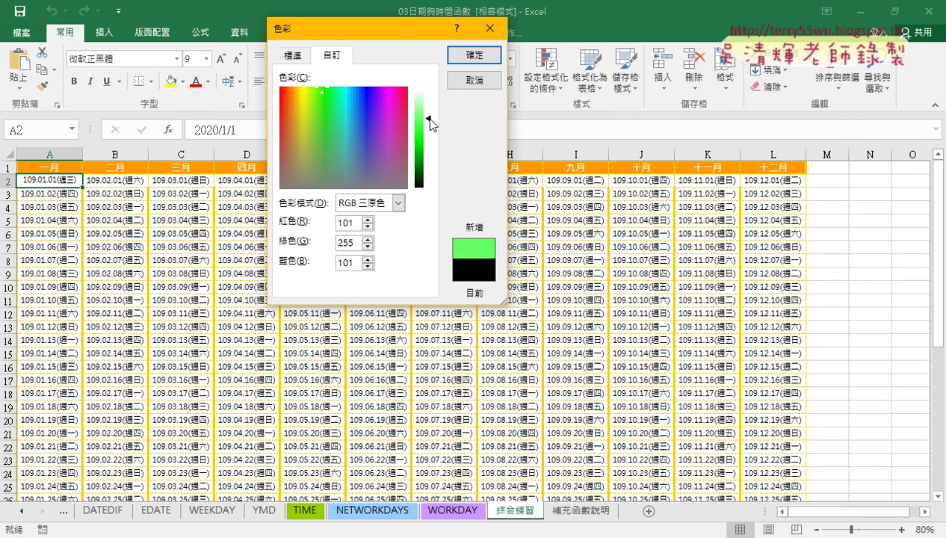
{"action": "double_click", "coordinate": [351, 223]}
{"action": "type", "text": "100"}
{"action": "double_click", "coordinate": [349, 263]}
{"action": "type", "text": "100"}
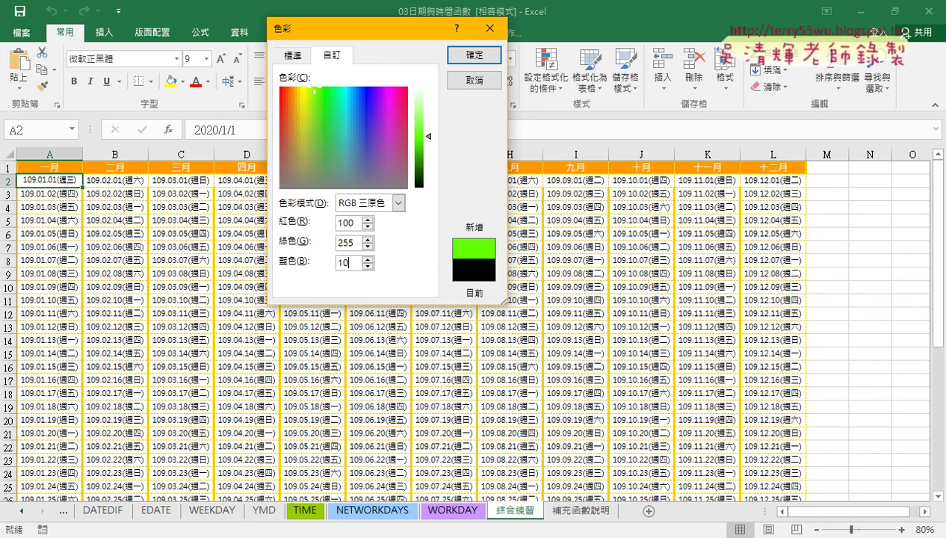
{"action": "double_click", "coordinate": [347, 243]}
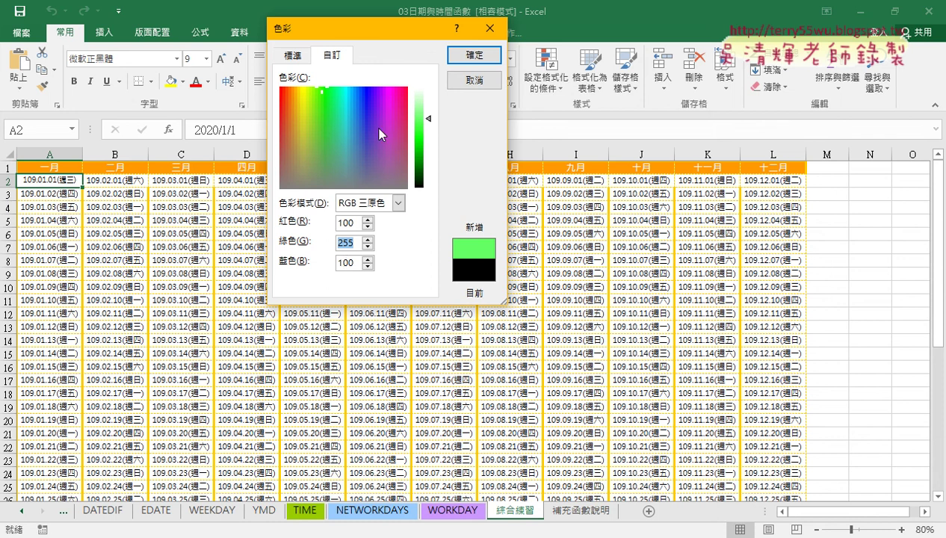
{"action": "left_click", "coordinate": [471, 86]}
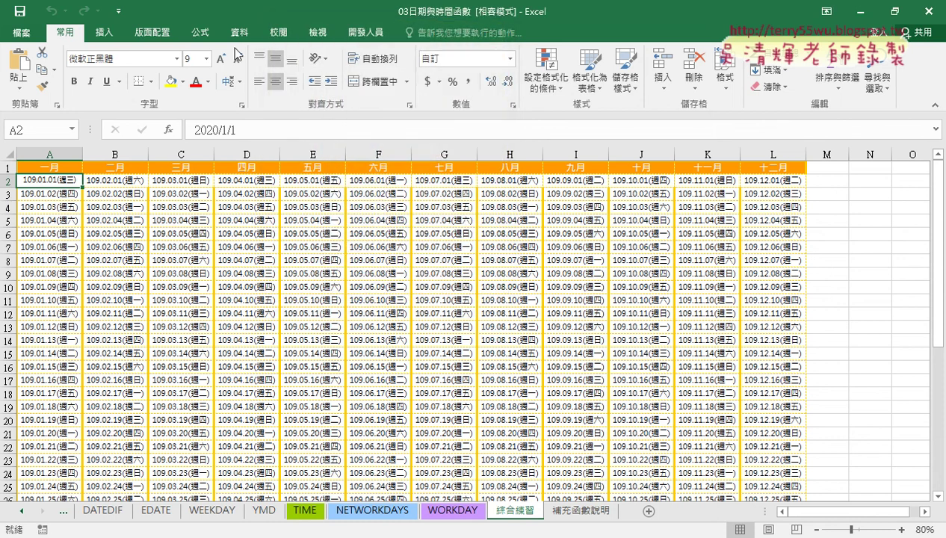
Step: Add Cells(i, j).Font.Color = RGB(0, 100, 0) inside the Saturday block
{"action": "left_click", "coordinate": [345, 34]}
{"action": "left_click", "coordinate": [29, 67]}
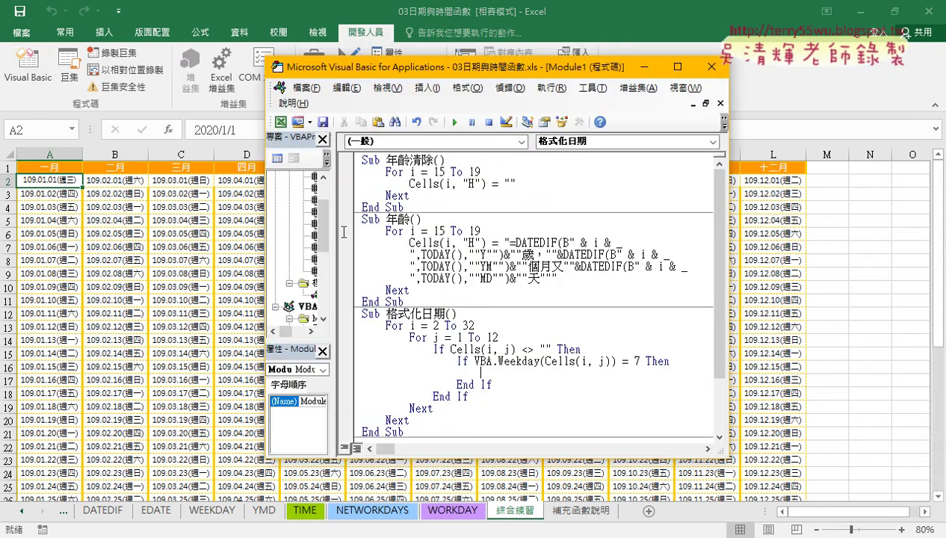
{"action": "left_click", "coordinate": [511, 374]}
{"action": "left_click_drag", "start_coordinate": [546, 361], "coordinate": [573, 363]}
{"action": "key", "text": "ctrl+c"}
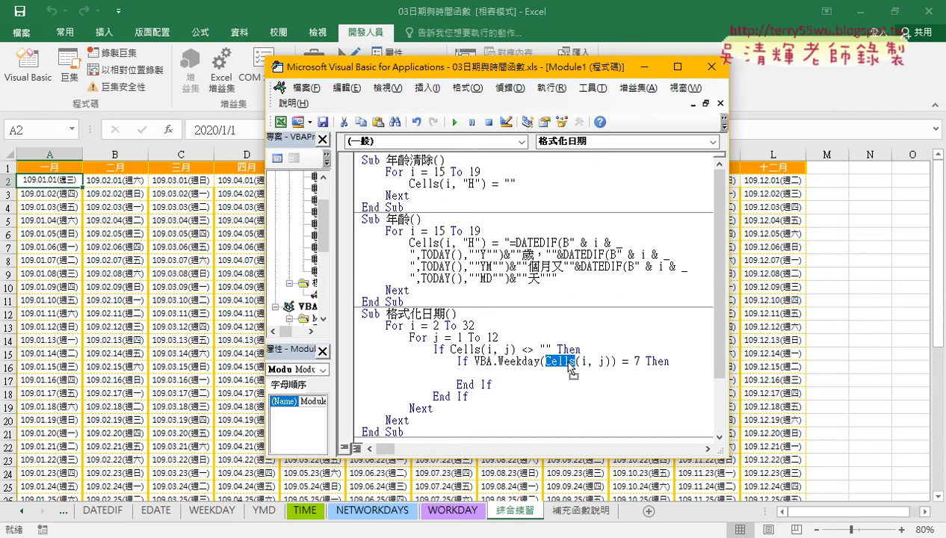
{"action": "left_click", "coordinate": [528, 375]}
{"action": "key", "text": "ctrl+v"}
{"action": "type", "text": ".f"}
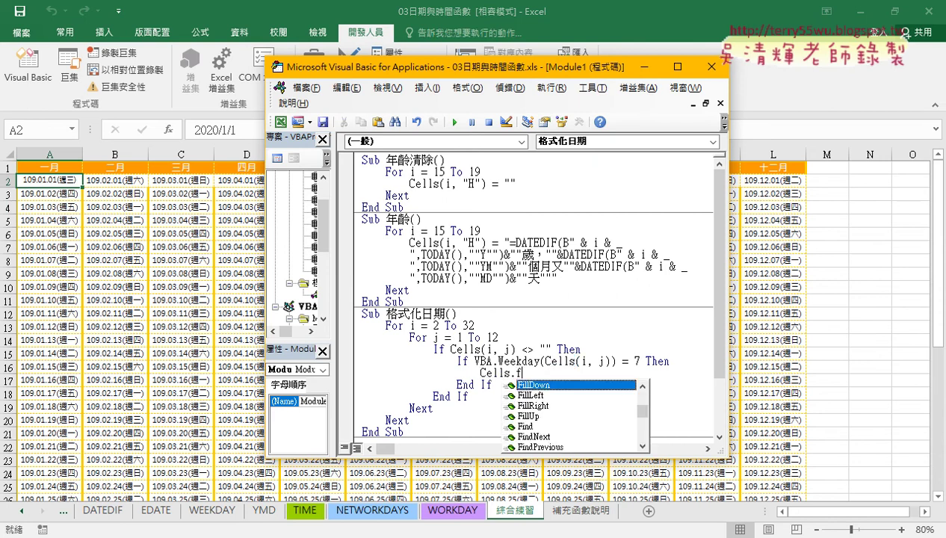
{"action": "type", "text": "ont"}
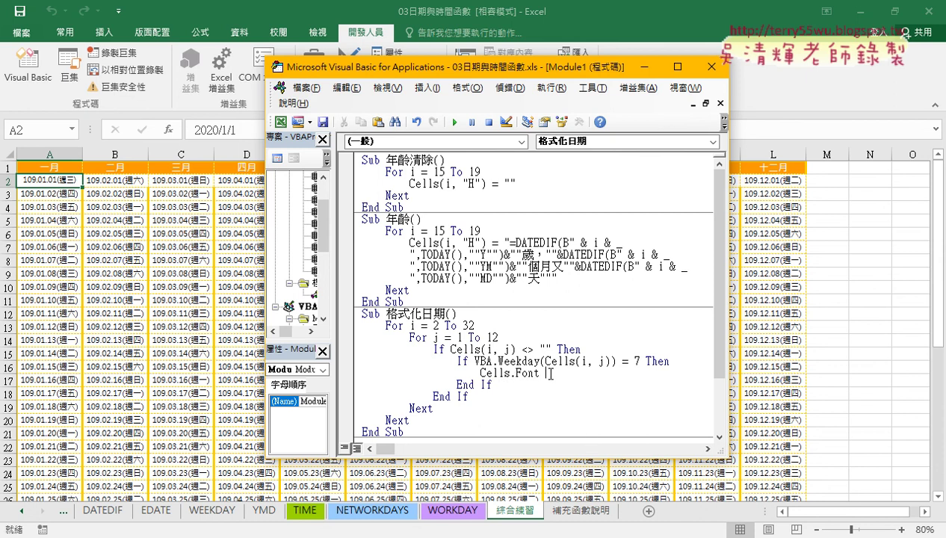
{"action": "type", "text": " ."}
{"action": "type", "text": ".co"}
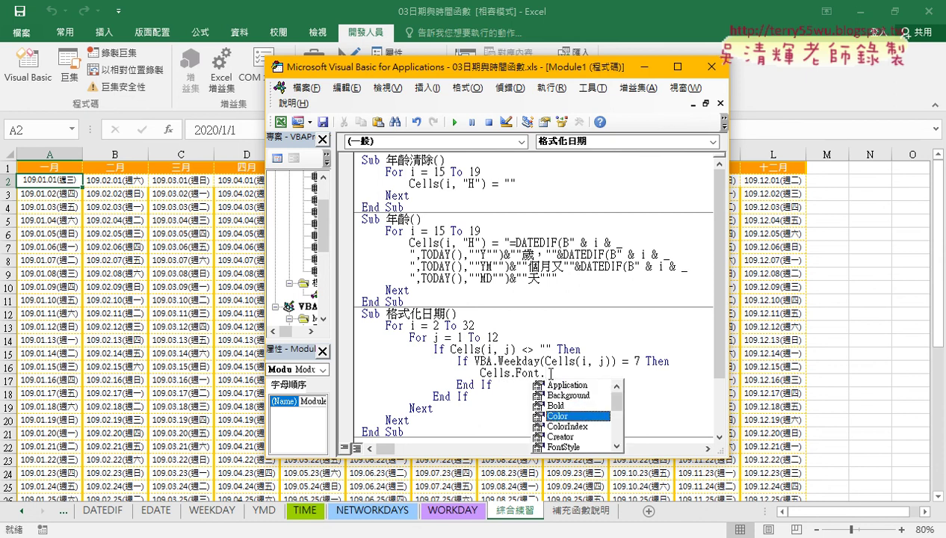
{"action": "type", "text": " ="}
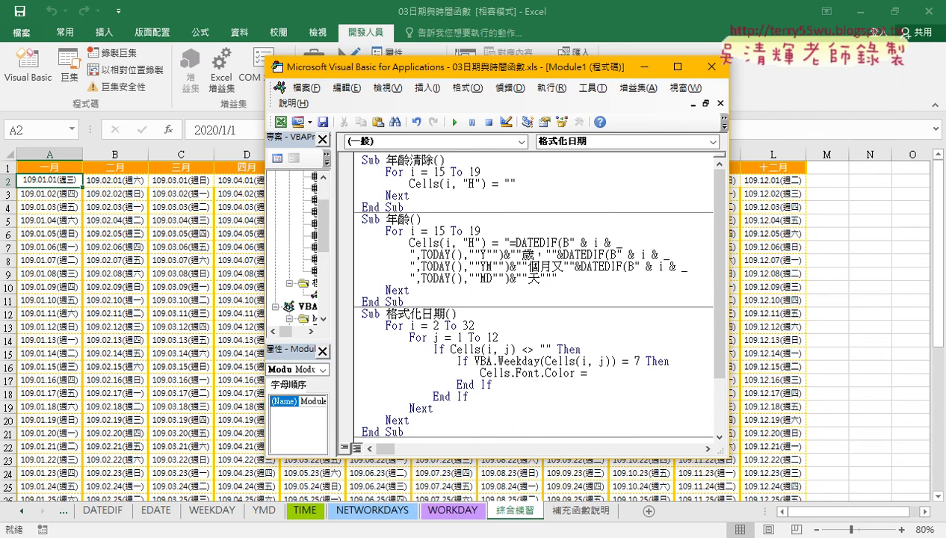
{"action": "type", "text": "rgb"}
{"action": "type", "text": "("}
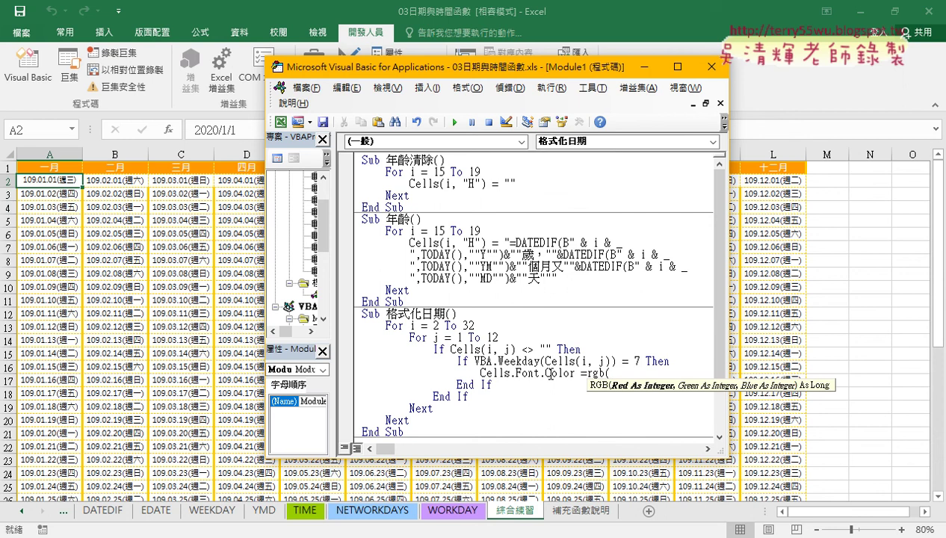
{"action": "type", "text": "0"}
{"action": "type", "text": ",100,"}
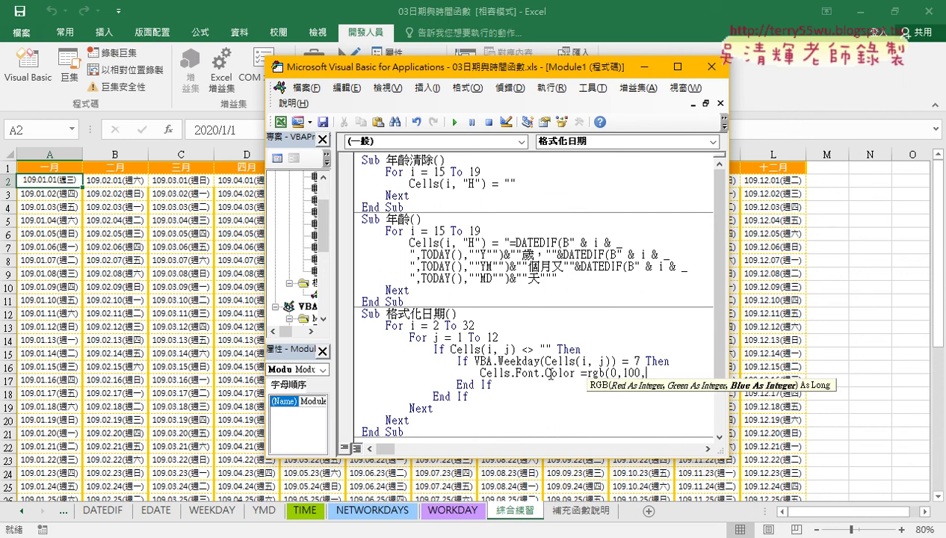
{"action": "type", "text": "0)"}
{"action": "key", "text": "Return"}
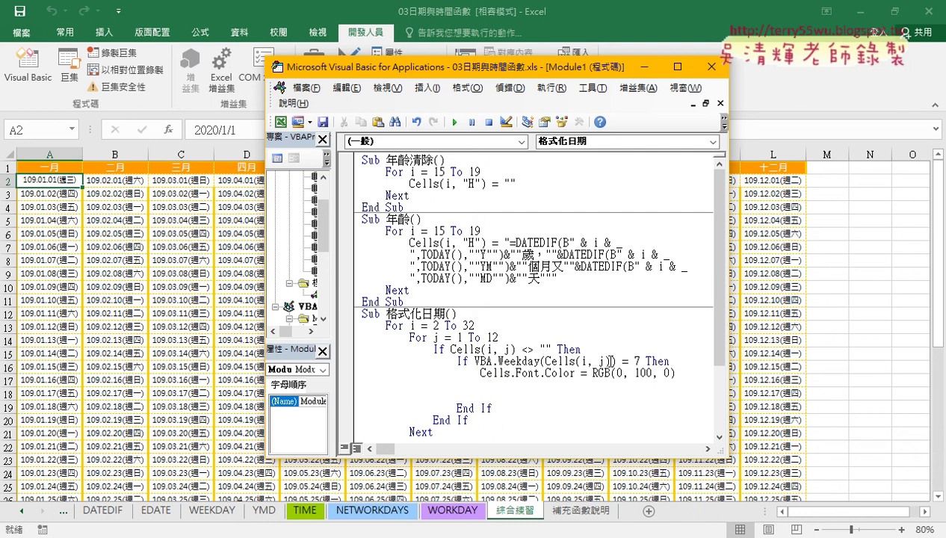
Step: Remove the extra blank line and select Cells to reuse on the next line
{"action": "left_click_drag", "start_coordinate": [609, 361], "coordinate": [513, 379]}
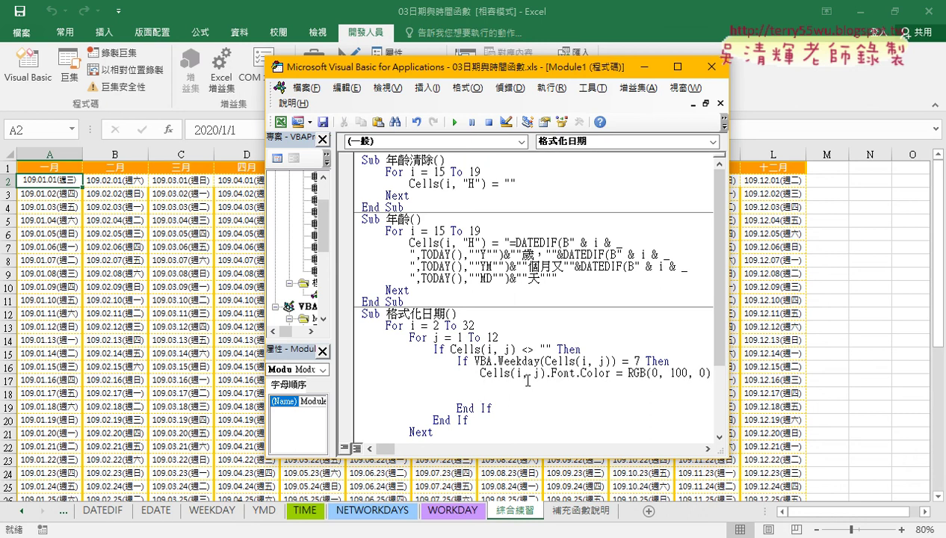
{"action": "key", "text": "Delete"}
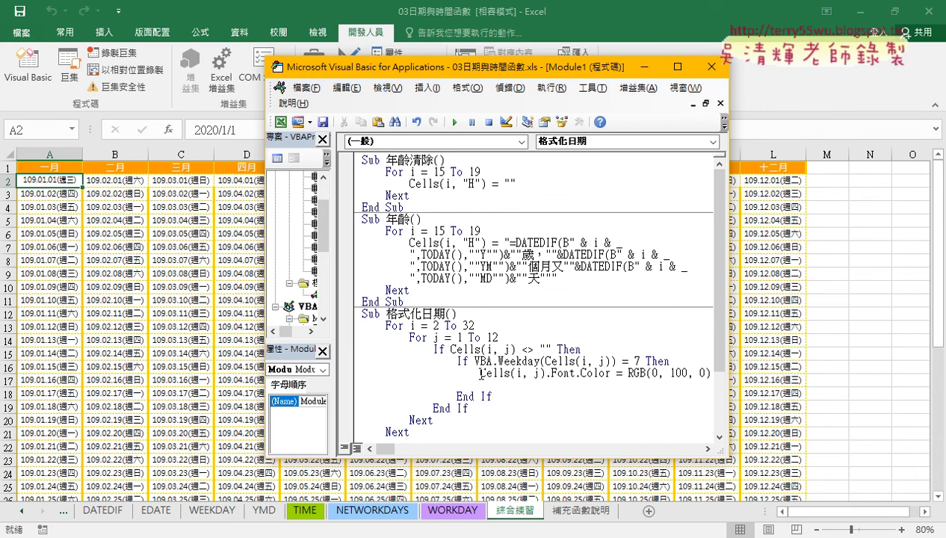
{"action": "mouse_move", "coordinate": [480, 373]}
{"action": "left_mouse_down"}
{"action": "mouse_move", "coordinate": [510, 373]}
{"action": "mouse_move", "coordinate": [481, 385]}
{"action": "left_mouse_up"}
Step: Type a Cells.Interior.Color = RGB(100, 255, 100) line in the Saturday block
{"action": "type", "text": "."}
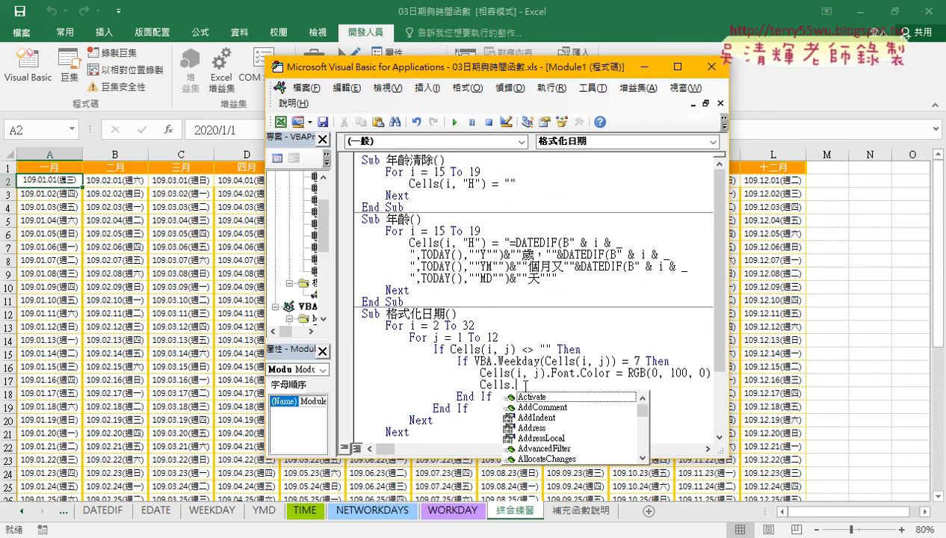
{"action": "type", "text": "in"}
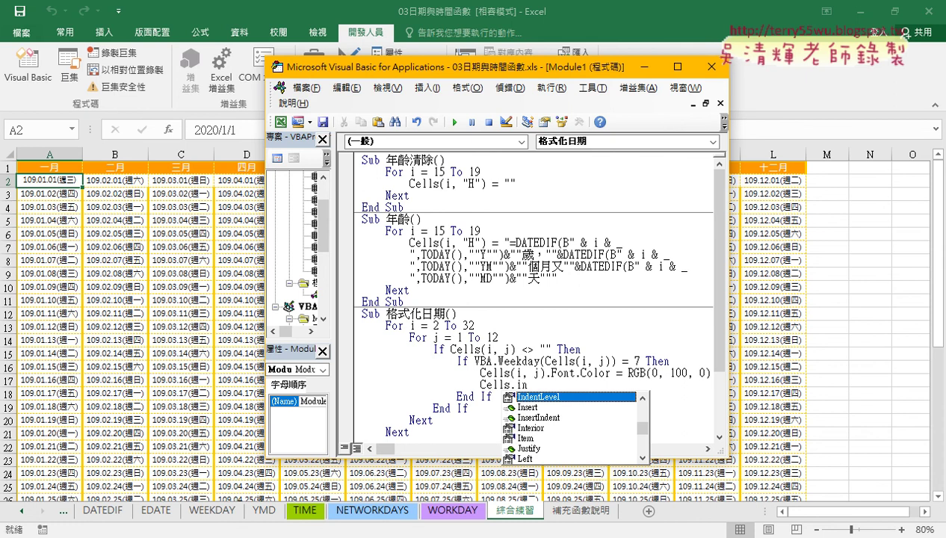
{"action": "key", "text": "Down"}
{"action": "key", "text": "Down"}
{"action": "key", "text": "Down"}
{"action": "key", "text": "space"}
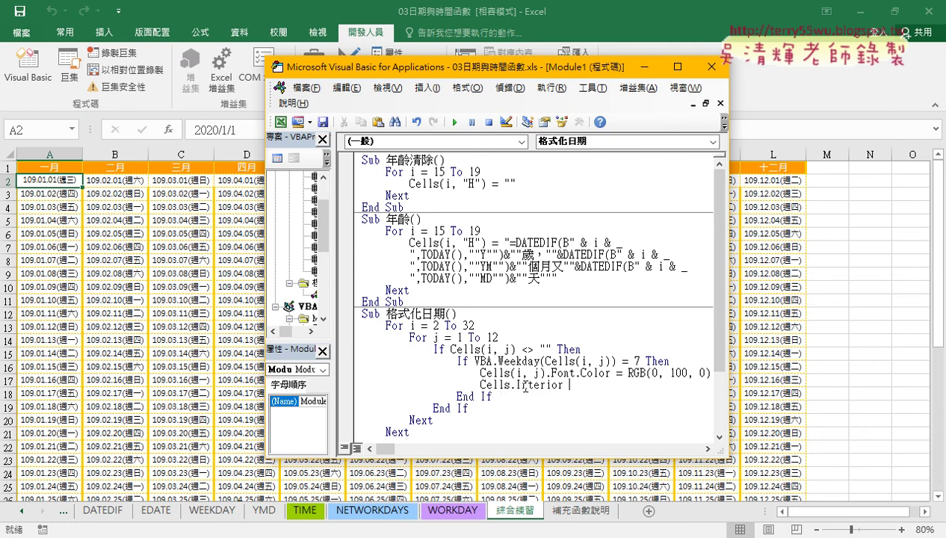
{"action": "key", "text": "BackSpace"}
{"action": "type", "text": "."}
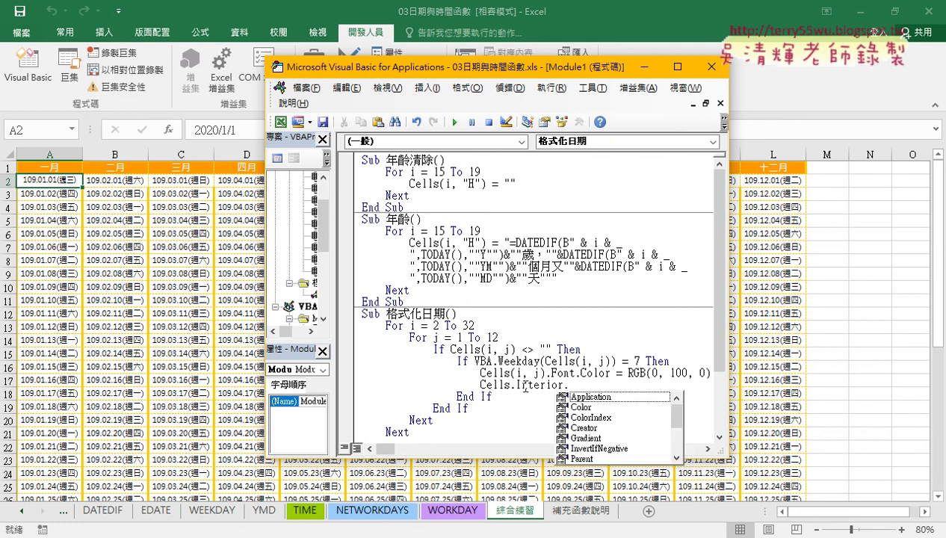
{"action": "key", "text": "Down"}
{"action": "key", "text": "space"}
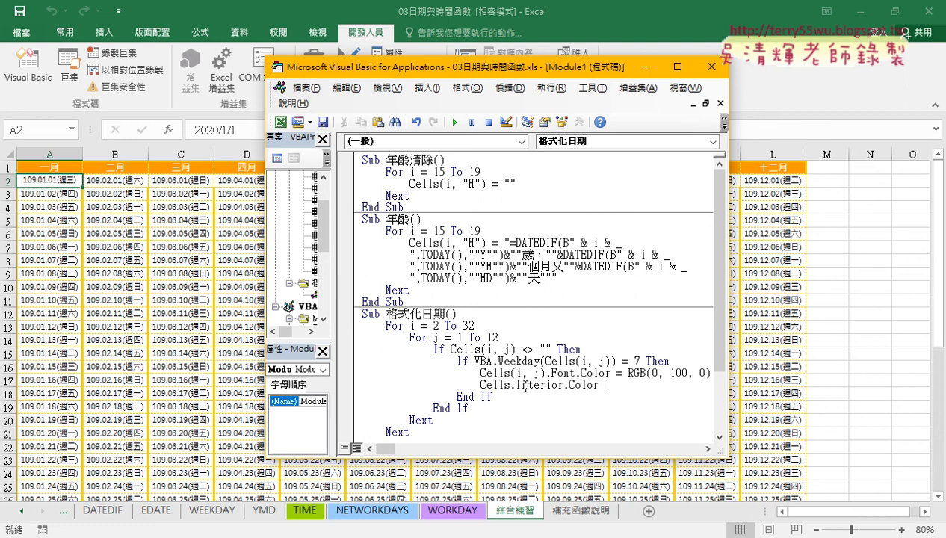
{"action": "type", "text": "="}
{"action": "type", "text": "rgb"}
{"action": "type", "text": "("}
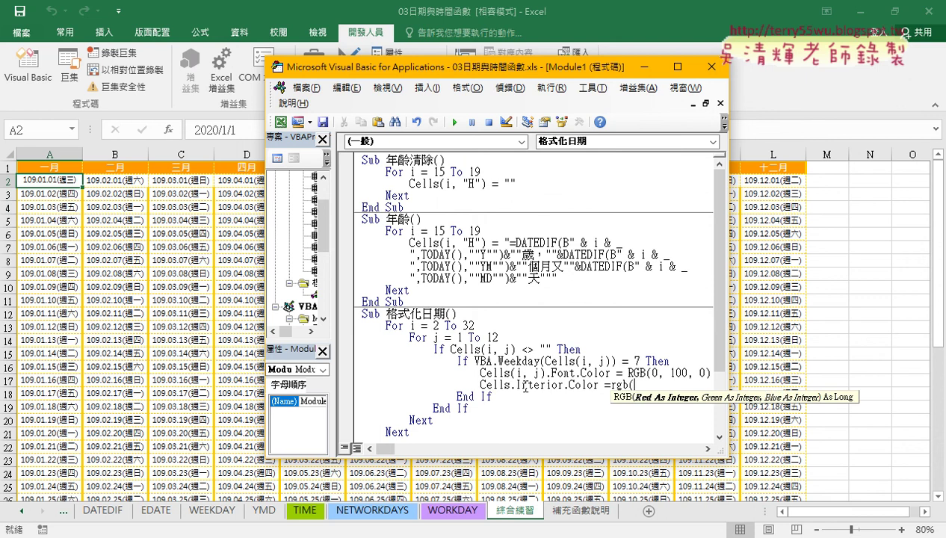
{"action": "type", "text": "100"}
{"action": "type", "text": ",255"}
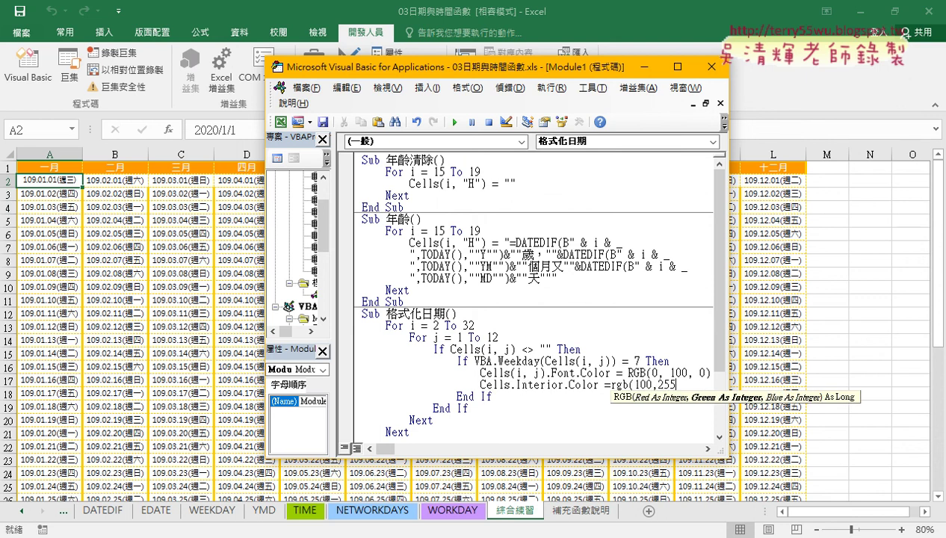
{"action": "type", "text": ",1"}
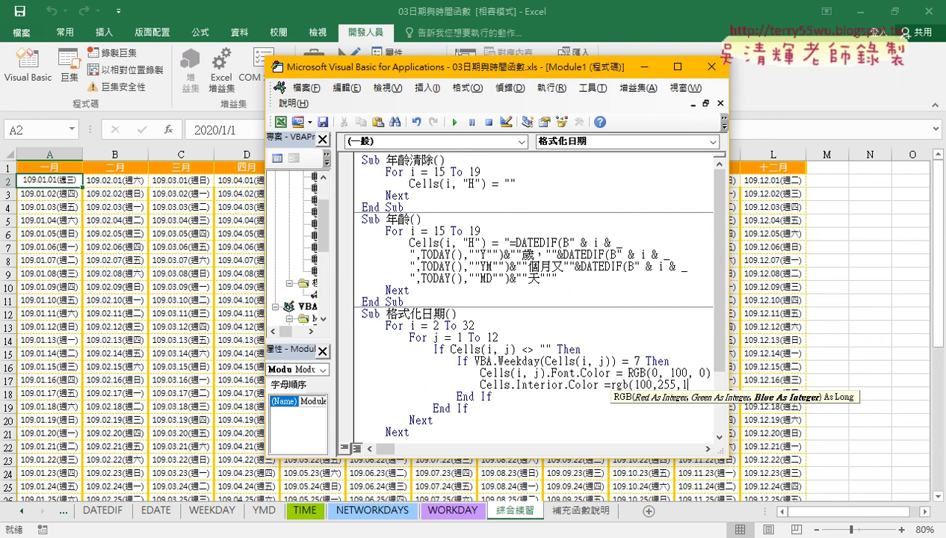
{"action": "type", "text": "00)"}
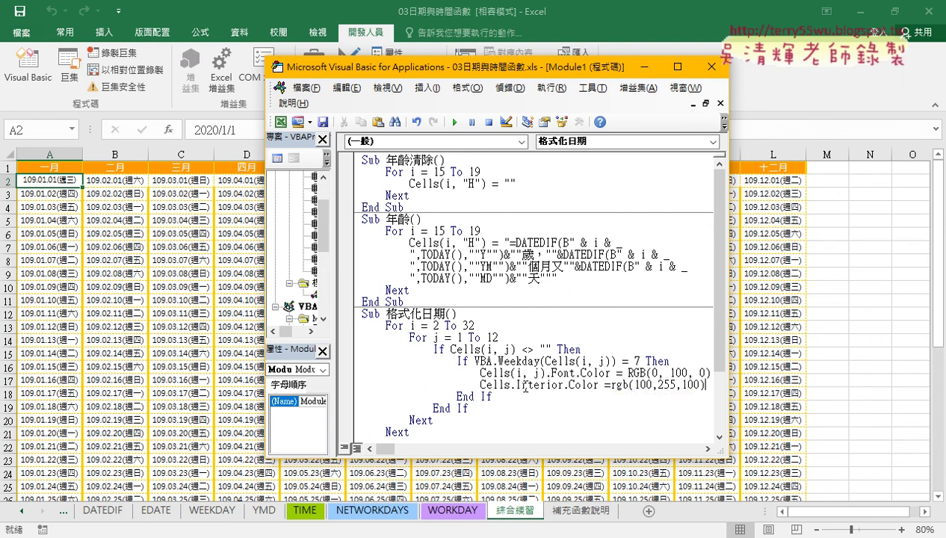
Step: Insert (i, j) after Cells on the fill line and widen the code window
{"action": "left_click_drag", "start_coordinate": [544, 373], "coordinate": [513, 373]}
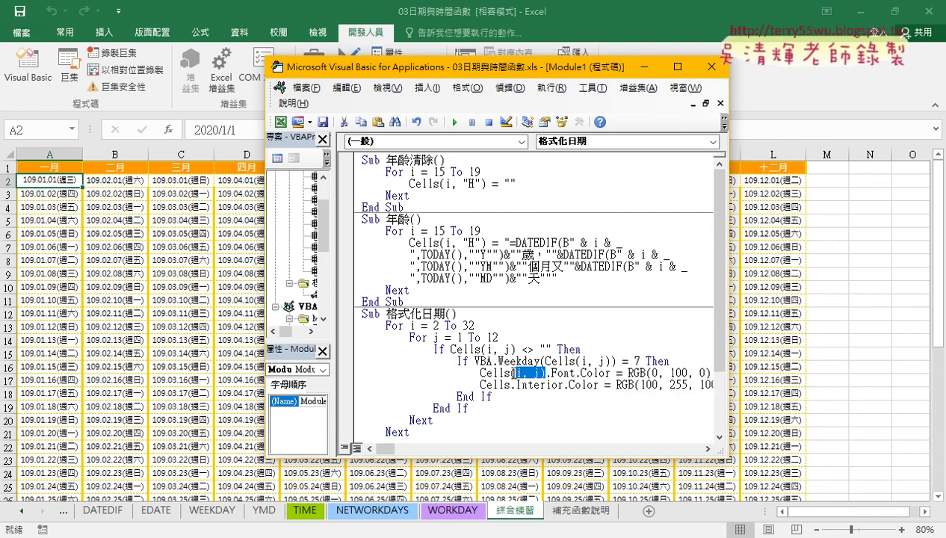
{"action": "left_click", "coordinate": [504, 385]}
{"action": "key", "text": "ctrl+v"}
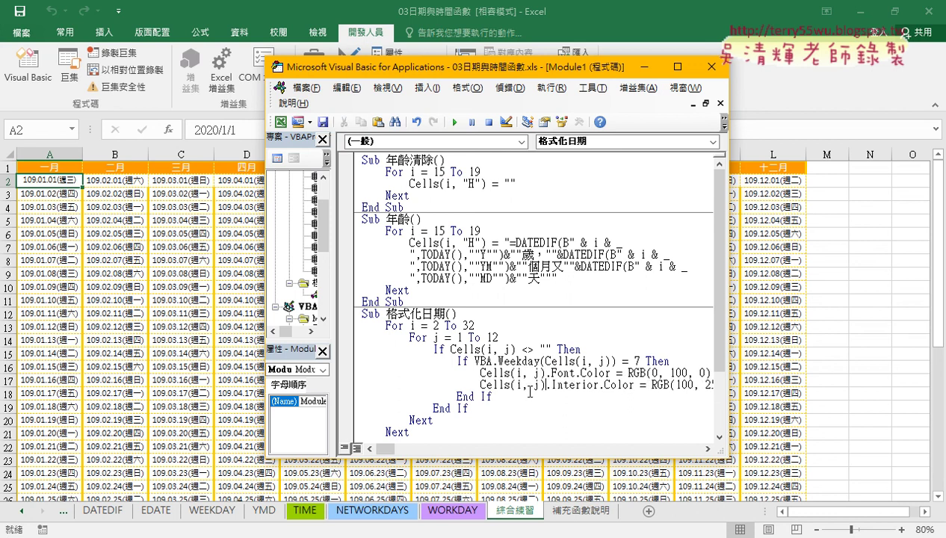
{"action": "left_click_drag", "start_coordinate": [545, 384], "coordinate": [510, 384]}
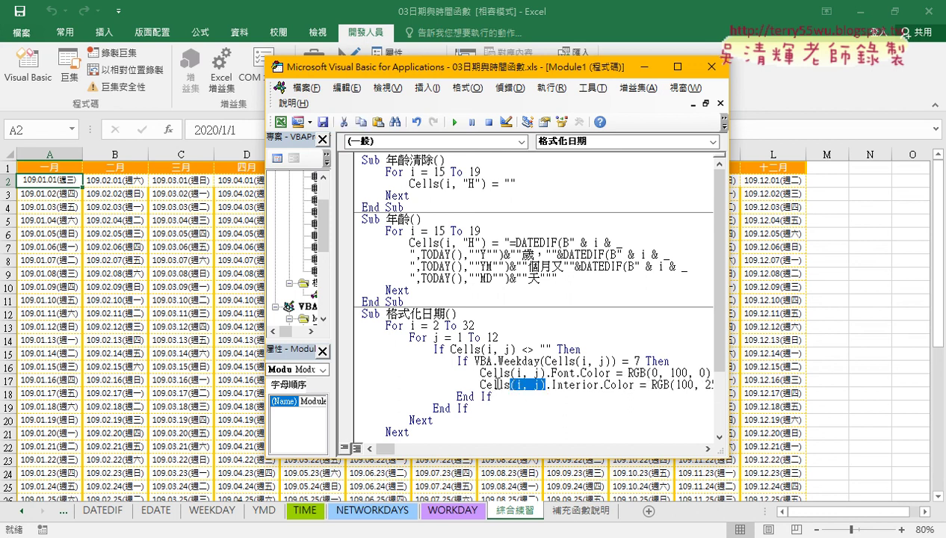
{"action": "left_click", "coordinate": [539, 394]}
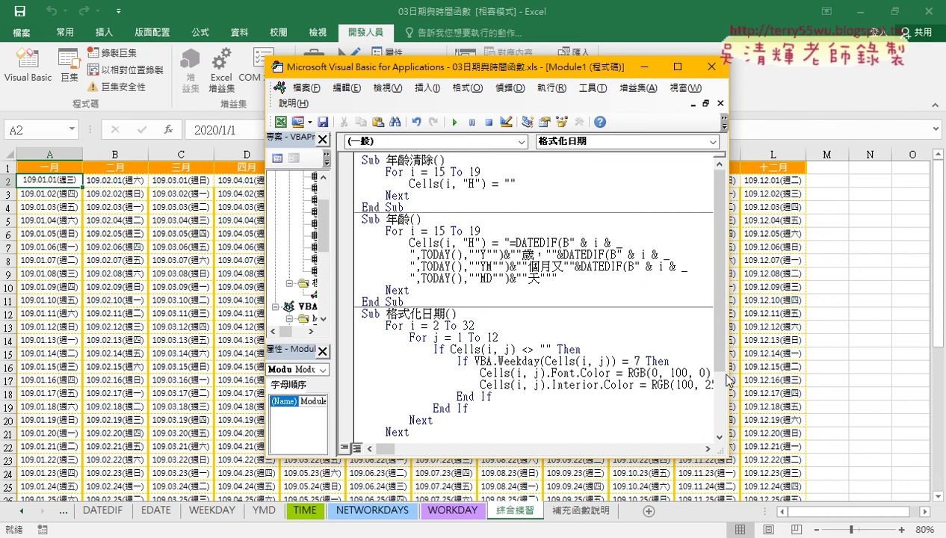
{"action": "left_click_drag", "start_coordinate": [727, 380], "coordinate": [865, 366]}
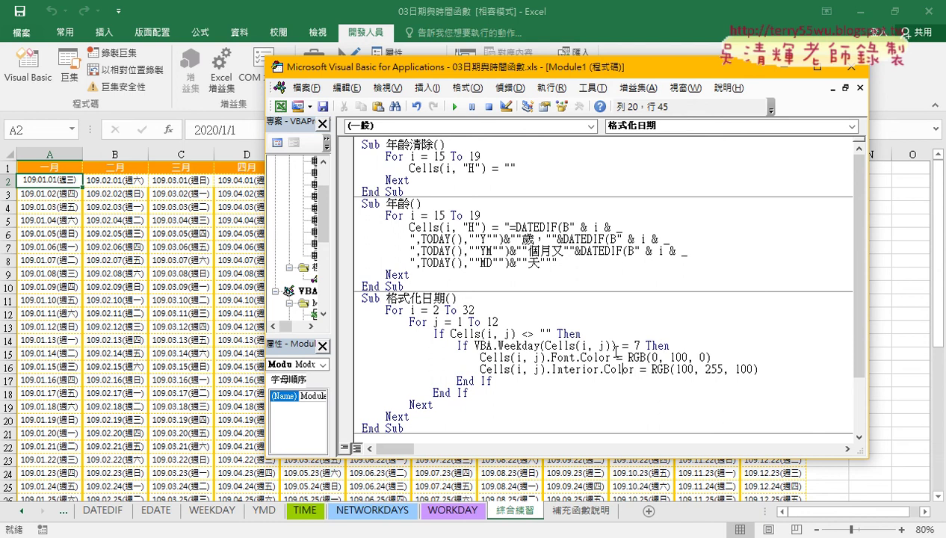
Step: Run 格式化日期 to fill Saturday dates light green, then add blank lines after End If
{"action": "left_click", "coordinate": [551, 357]}
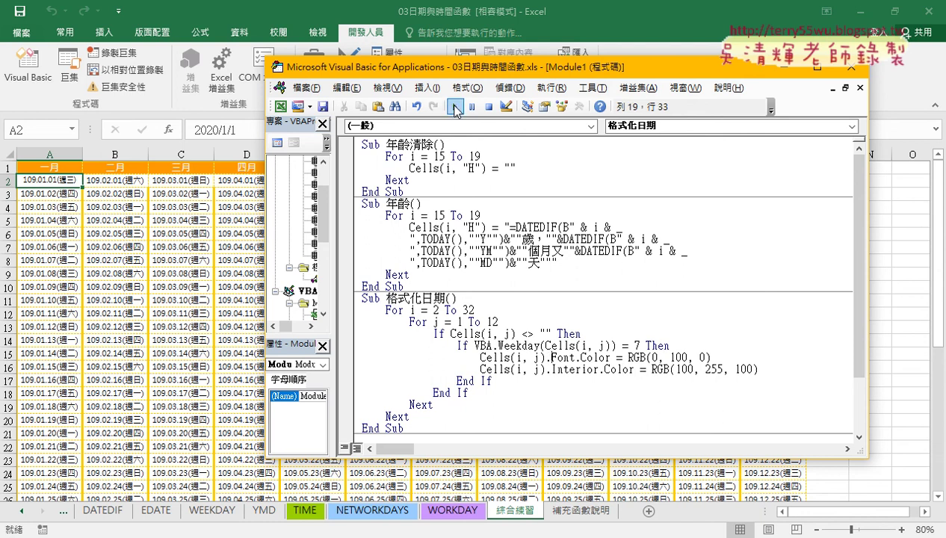
{"action": "left_click", "coordinate": [455, 107]}
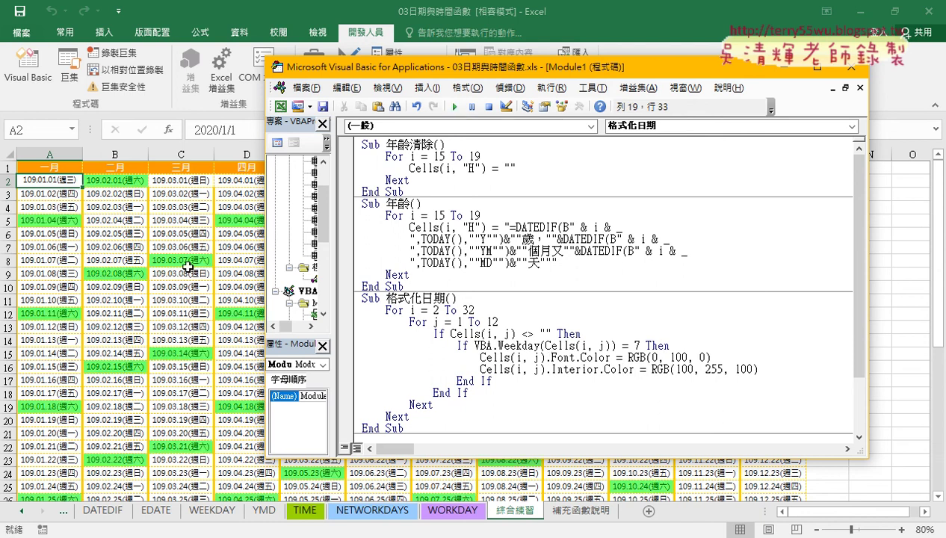
{"action": "left_click", "coordinate": [505, 382]}
{"action": "key", "text": "Return"}
{"action": "key", "text": "Return"}
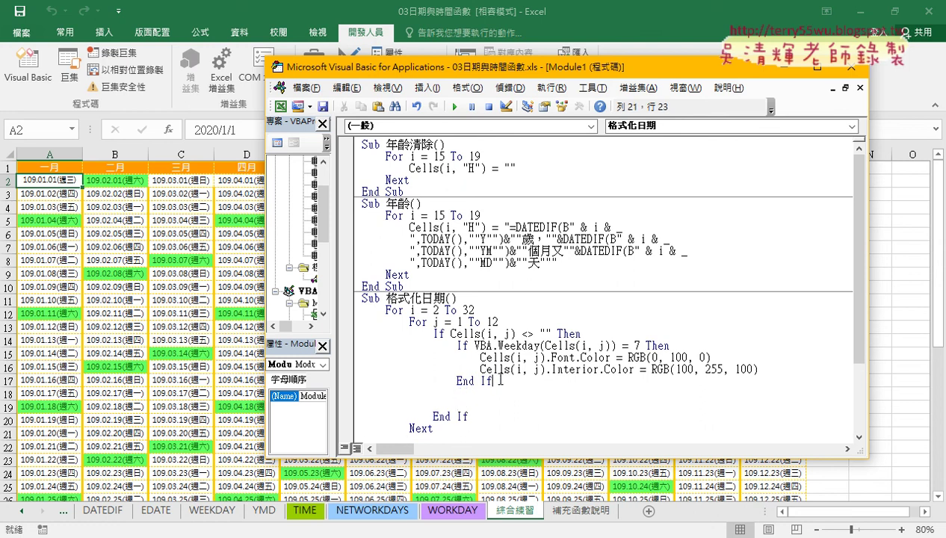
{"action": "left_click_drag", "start_coordinate": [492, 382], "coordinate": [346, 346]}
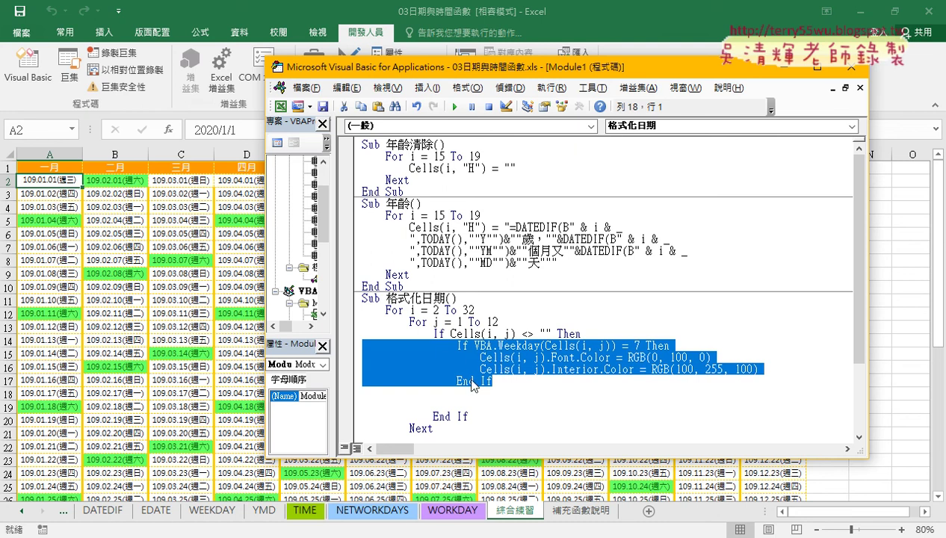
Step: Duplicate the Saturday If block on the blank line below it, leaving a separating blank line
{"action": "right_click", "coordinate": [472, 365]}
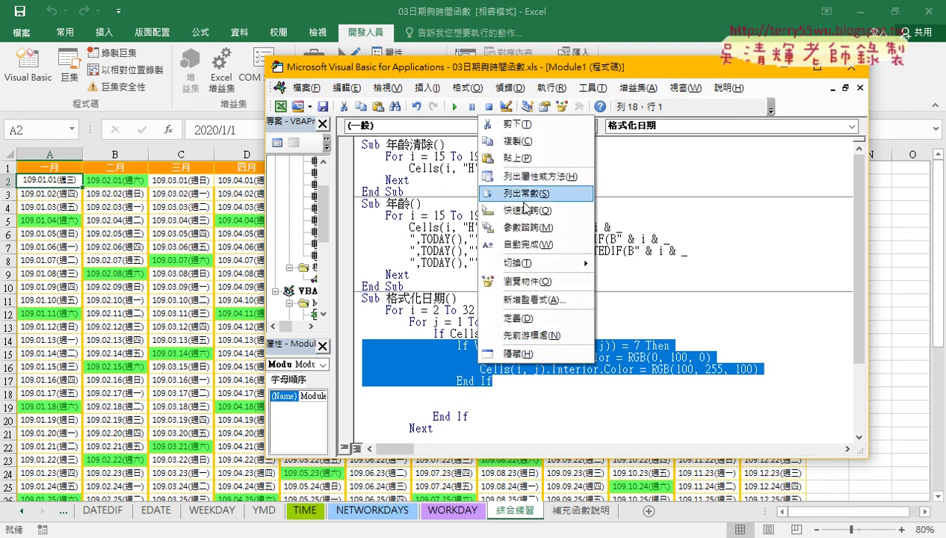
{"action": "left_click", "coordinate": [519, 142]}
{"action": "left_click", "coordinate": [460, 392]}
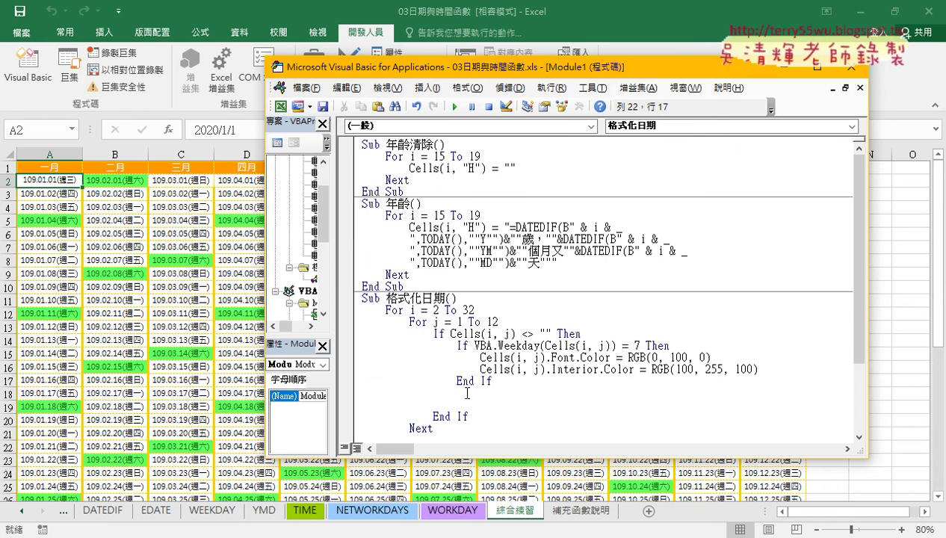
{"action": "left_click_drag", "start_coordinate": [463, 393], "coordinate": [314, 394]}
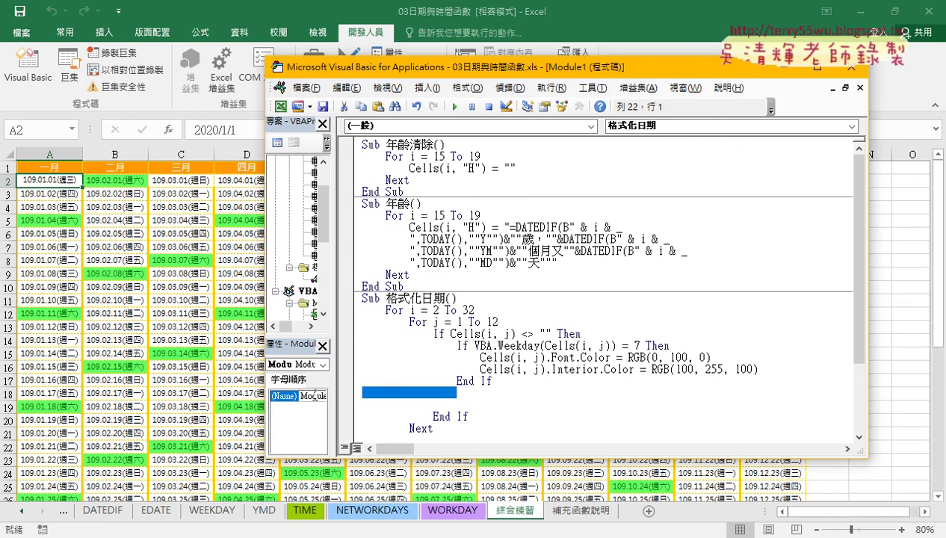
{"action": "key", "text": "Delete"}
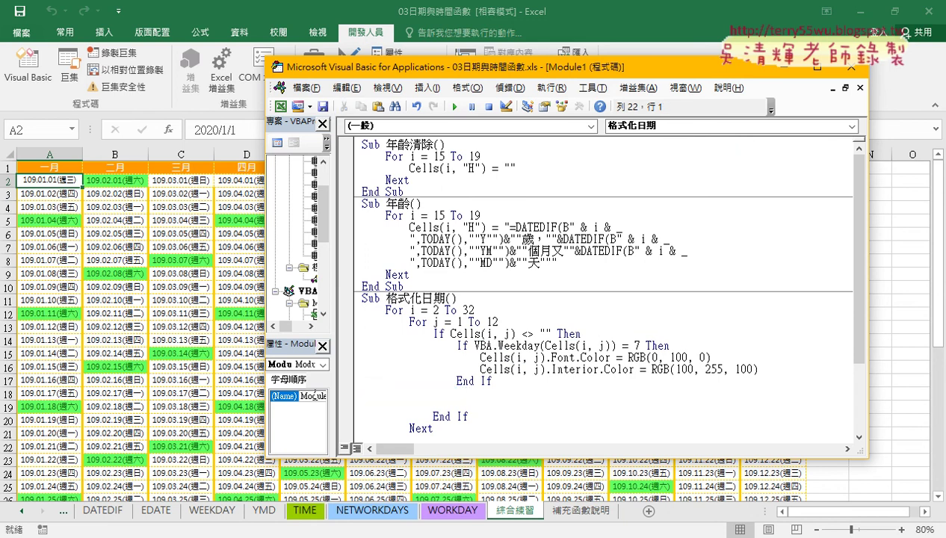
{"action": "type", "text": "If VBA.Weekday(Cells(i, j)) = 7 Then                     Cells(i, j).Font.Color = RGB(0, 100, 0)                     Cells(i, j).Interior.Color = RGB(100, 255, 100)                 End If"}
{"action": "scroll", "coordinate": [512, 308], "scroll_direction": "down", "scroll_amount": 2}
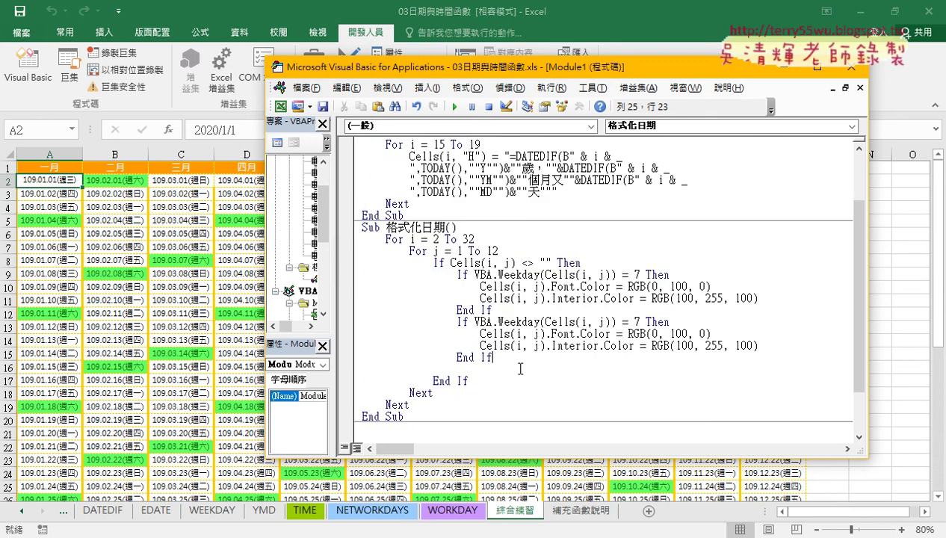
{"action": "key", "text": "Return"}
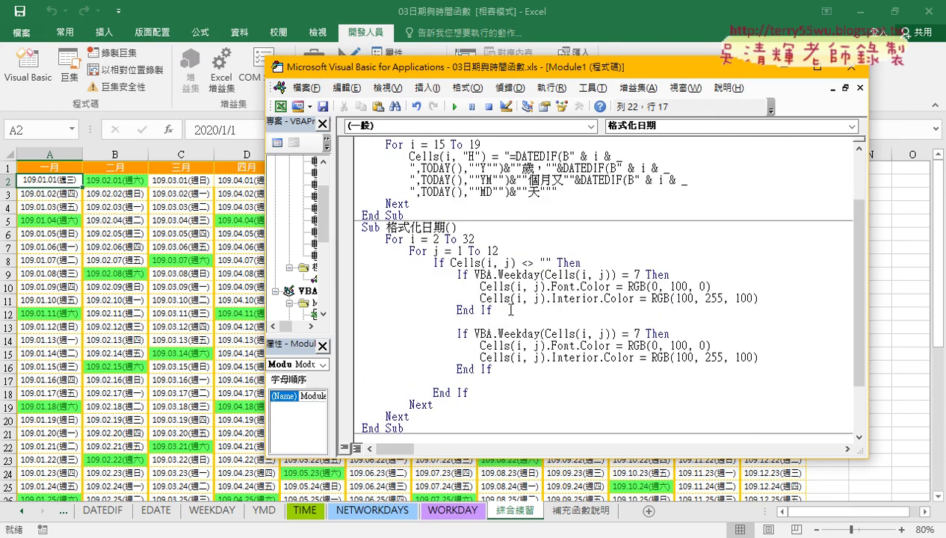
Step: In the copied block, change weekday 7 to 1 and set the font colour to RGB(255, 0, 0)
{"action": "double_click", "coordinate": [637, 334]}
{"action": "type", "text": "1"}
{"action": "left_click", "coordinate": [596, 345]}
{"action": "double_click", "coordinate": [654, 345]}
{"action": "type", "text": "255"}
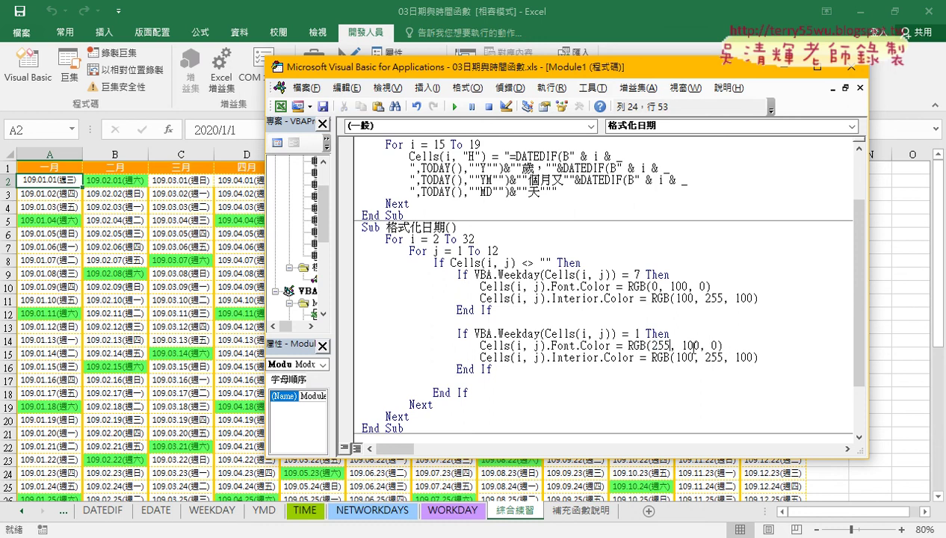
{"action": "double_click", "coordinate": [688, 345]}
{"action": "type", "text": "0"}
Step: Set the copied fill colour to RGB(255, 255, 0) and run 格式化日期 to colour Sundays yellow
{"action": "double_click", "coordinate": [695, 357]}
{"action": "type", "text": "255"}
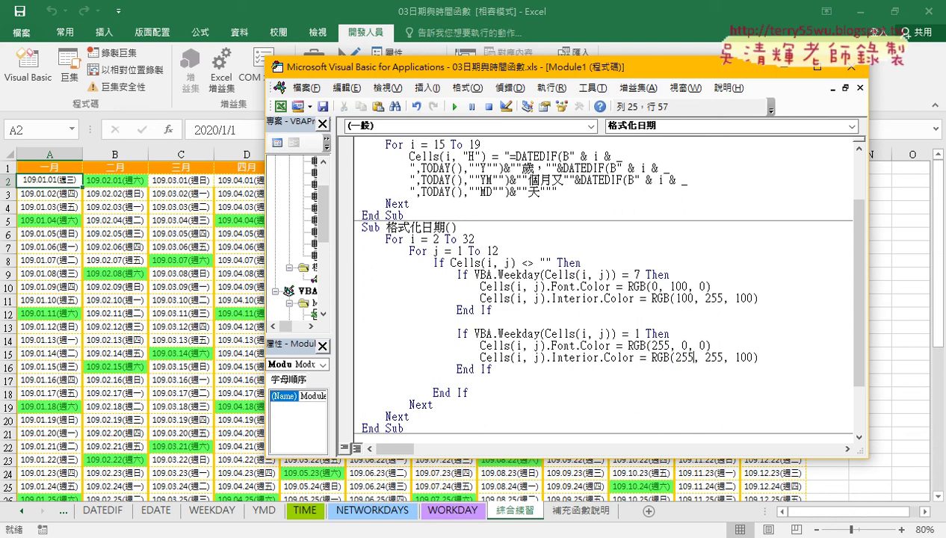
{"action": "left_click_drag", "start_coordinate": [734, 357], "coordinate": [748, 356]}
{"action": "key", "text": "BackSpace"}
{"action": "left_click", "coordinate": [556, 321]}
{"action": "left_click", "coordinate": [456, 107]}
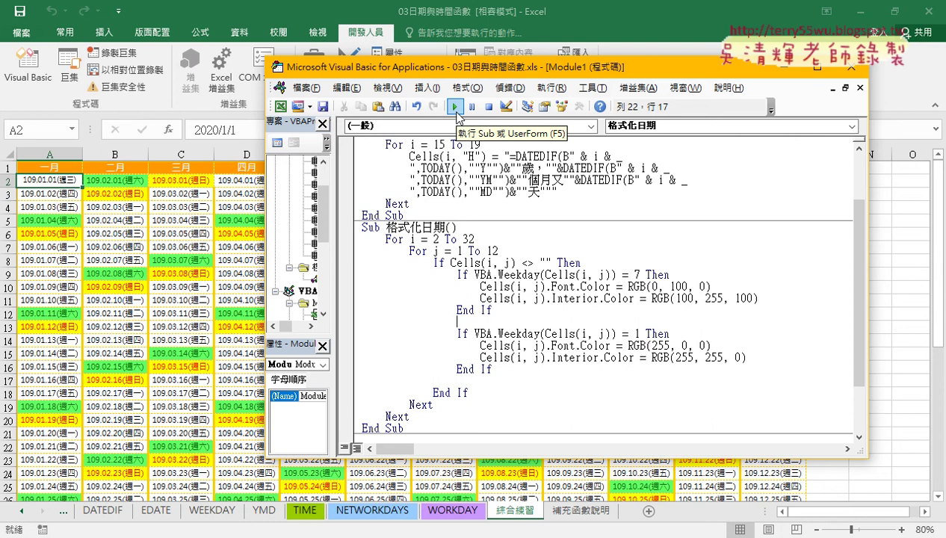
{"action": "left_click_drag", "start_coordinate": [493, 369], "coordinate": [348, 336]}
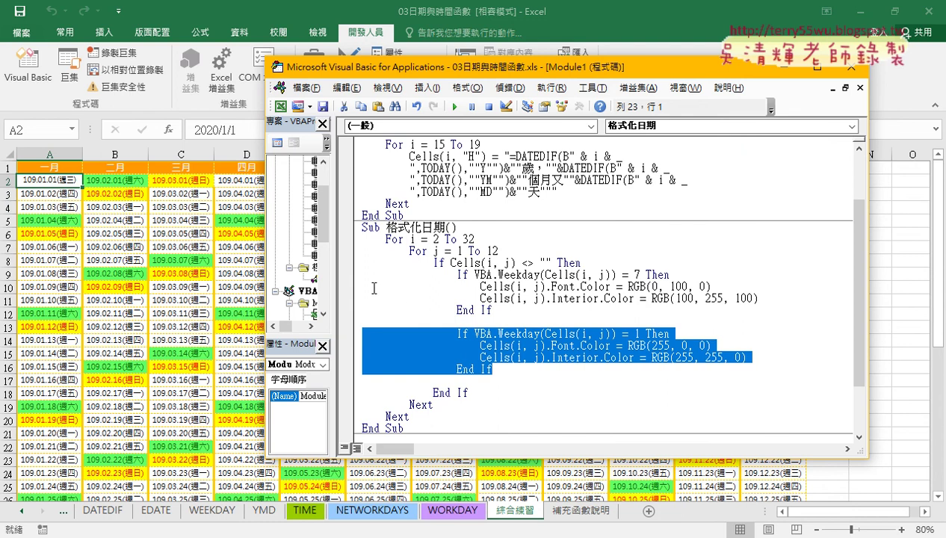
{"action": "left_click", "coordinate": [508, 368]}
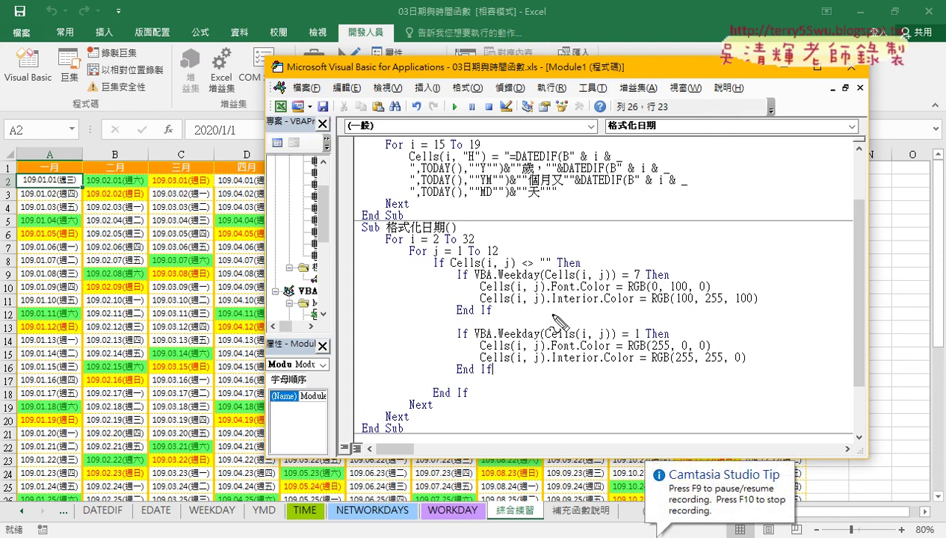
{"action": "left_click_drag", "start_coordinate": [505, 266], "coordinate": [512, 253]}
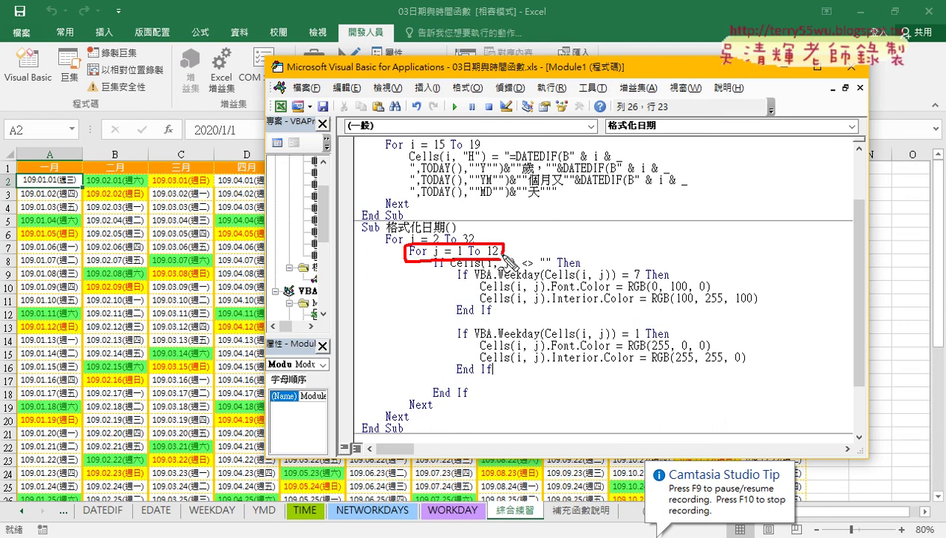
{"action": "left_click_drag", "start_coordinate": [478, 272], "coordinate": [492, 270]}
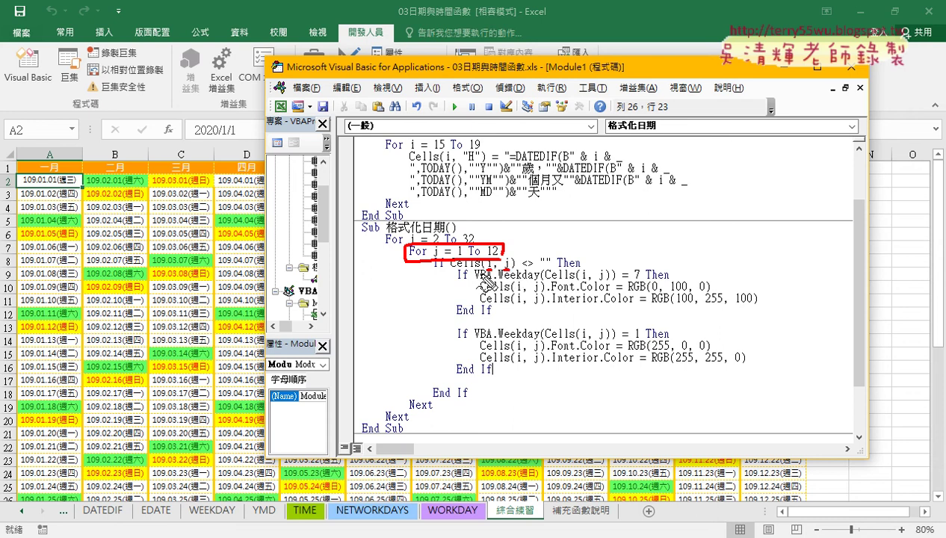
{"action": "left_click_drag", "start_coordinate": [552, 267], "coordinate": [523, 267]}
{"action": "mouse_move", "coordinate": [429, 266]}
{"action": "left_mouse_down"}
{"action": "mouse_move", "coordinate": [363, 329]}
{"action": "mouse_move", "coordinate": [411, 400]}
{"action": "left_mouse_up"}
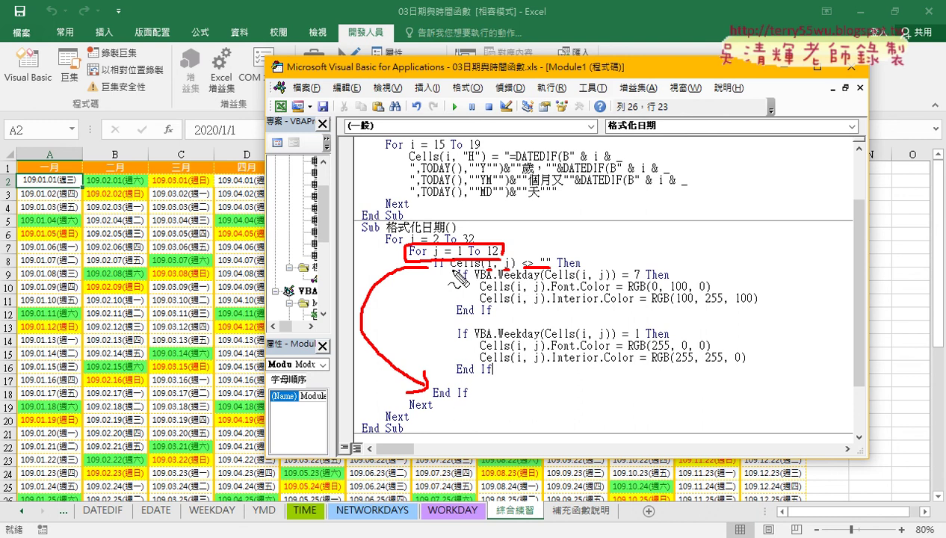
{"action": "left_click_drag", "start_coordinate": [451, 270], "coordinate": [451, 312]}
{"action": "mouse_move", "coordinate": [452, 263]}
{"action": "left_mouse_down"}
{"action": "mouse_move", "coordinate": [453, 317]}
{"action": "mouse_move", "coordinate": [776, 370]}
{"action": "left_mouse_up"}
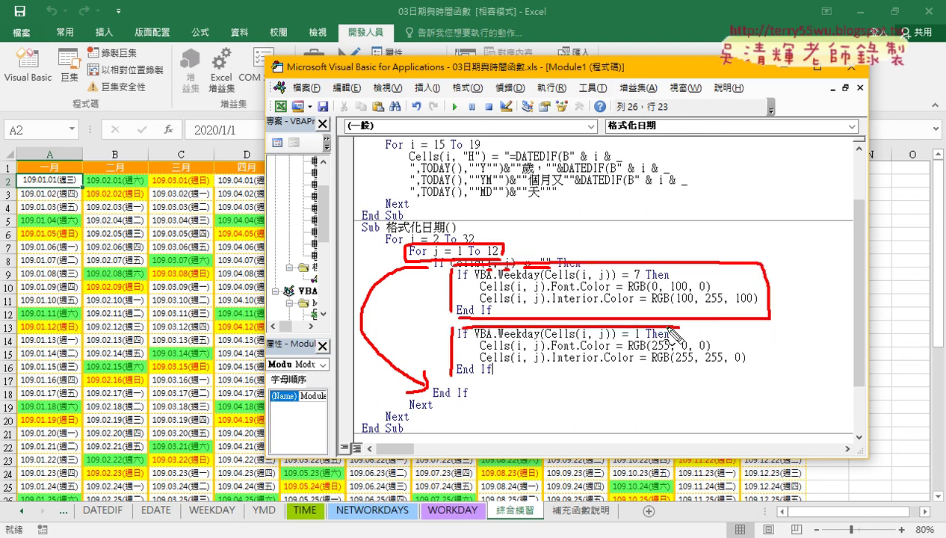
{"action": "left_click_drag", "start_coordinate": [453, 375], "coordinate": [778, 372]}
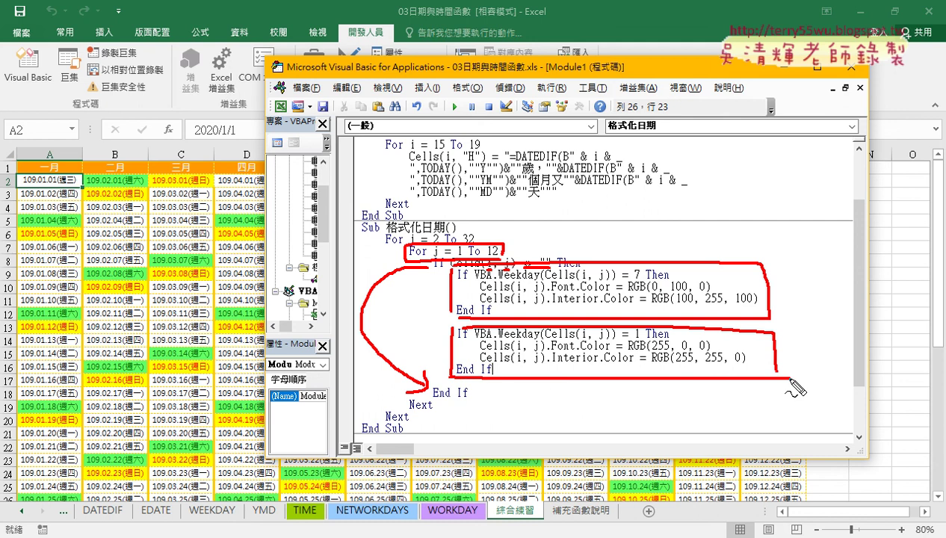
{"action": "key", "text": "Escape"}
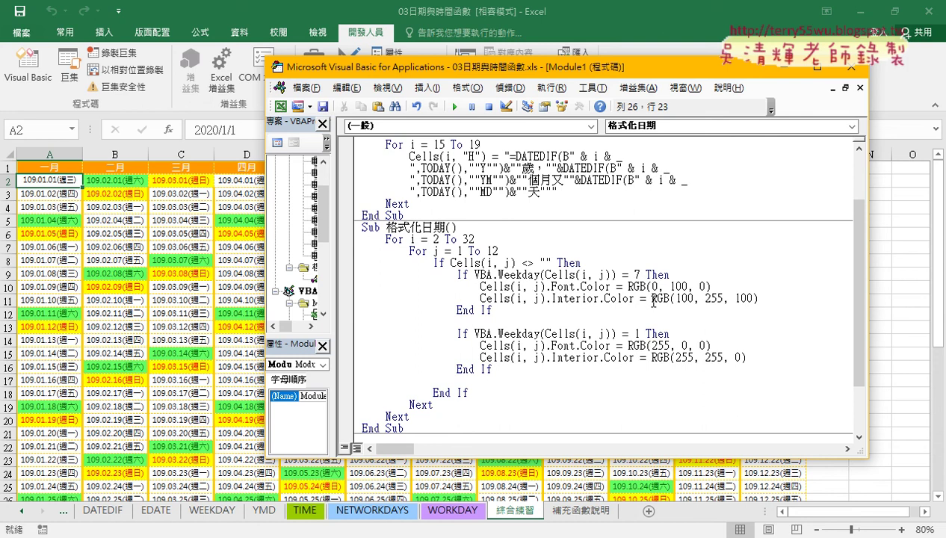
Step: Review the Saturday colour values, then the green and yellow weekend dates on the calendar sheet
{"action": "left_click_drag", "start_coordinate": [628, 286], "coordinate": [712, 287]}
{"action": "left_click_drag", "start_coordinate": [652, 298], "coordinate": [760, 299]}
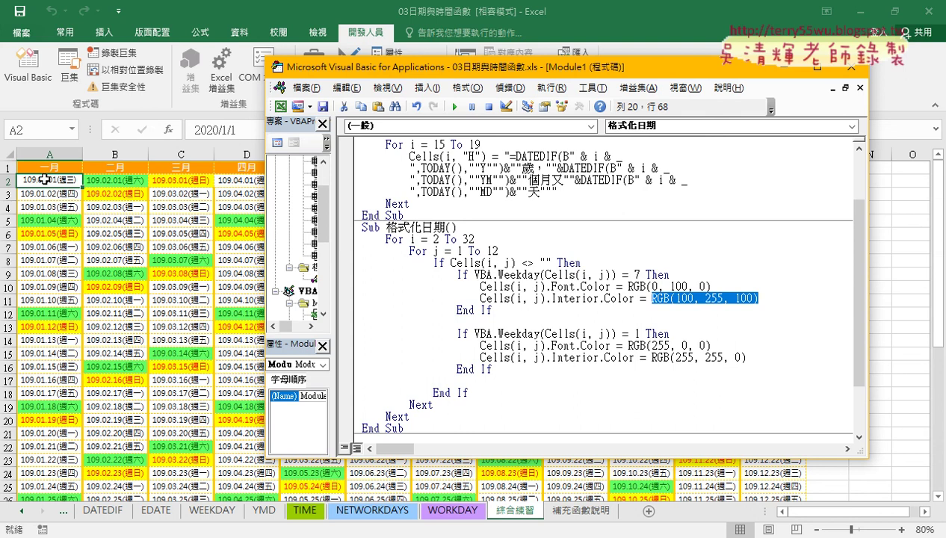
{"action": "left_click", "coordinate": [78, 219]}
{"action": "mouse_move", "coordinate": [64, 182]}
{"action": "left_mouse_down"}
{"action": "mouse_move", "coordinate": [110, 185]}
{"action": "mouse_move", "coordinate": [737, 443]}
{"action": "left_mouse_up"}
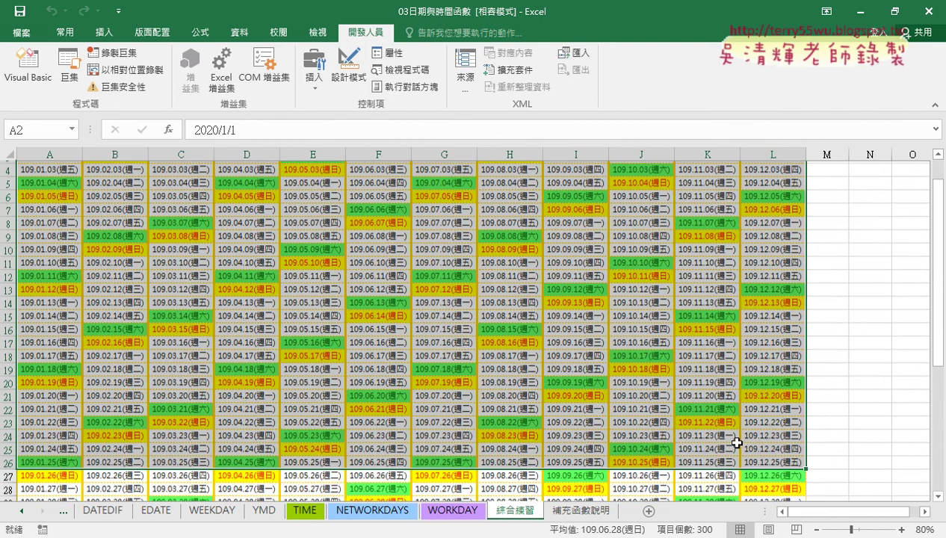
{"action": "scroll", "coordinate": [737, 443], "scroll_direction": "down", "scroll_amount": 2}
{"action": "scroll", "coordinate": [736, 443], "scroll_direction": "down", "scroll_amount": 1}
{"action": "left_click_drag", "start_coordinate": [785, 421], "coordinate": [678, 417]}
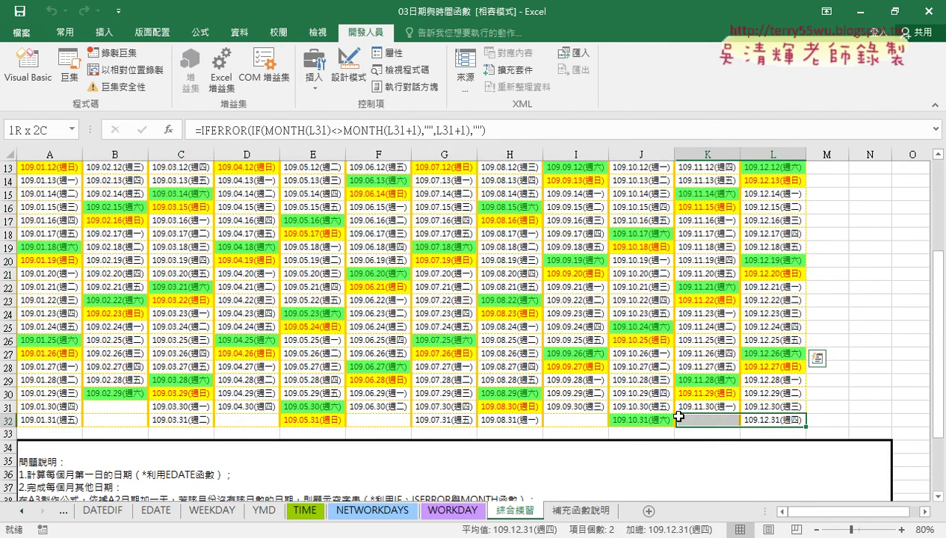
{"action": "scroll", "coordinate": [679, 416], "scroll_direction": "up", "scroll_amount": 4}
Step: Inspect the dates in A2 and B2, then open the Visual Basic editor
{"action": "left_click", "coordinate": [50, 182]}
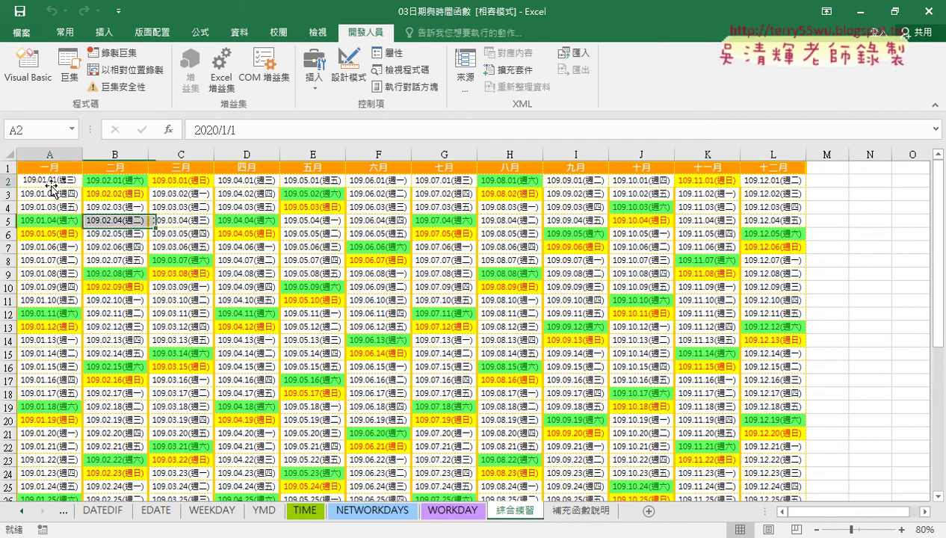
{"action": "left_click", "coordinate": [112, 183]}
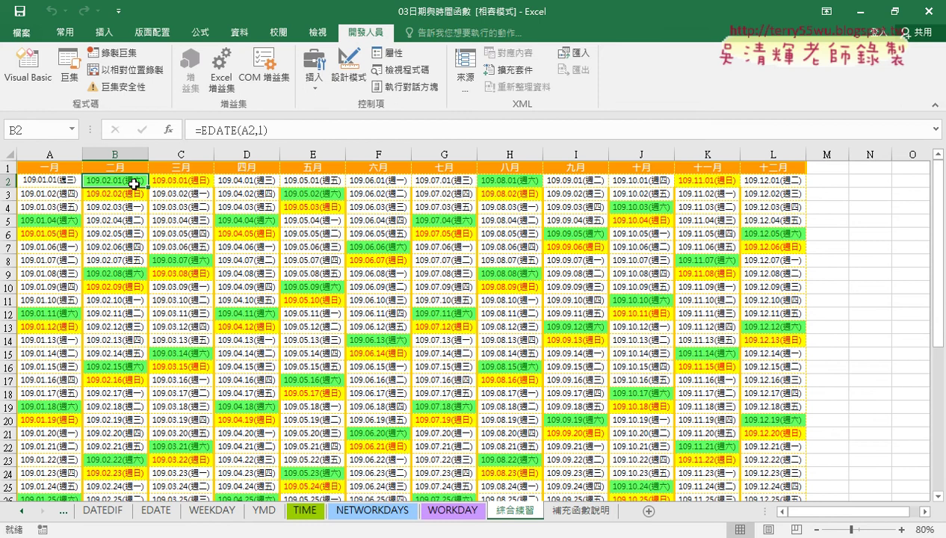
{"action": "left_click", "coordinate": [30, 67]}
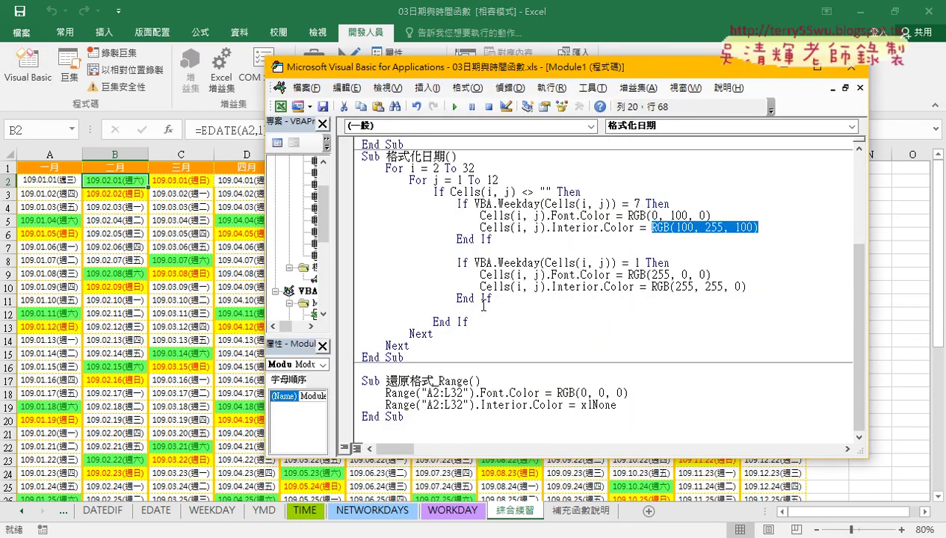
Step: Run the 還原格式_Range reset macro to clear the calendar's fill colours
{"action": "left_click_drag", "start_coordinate": [617, 405], "coordinate": [356, 406]}
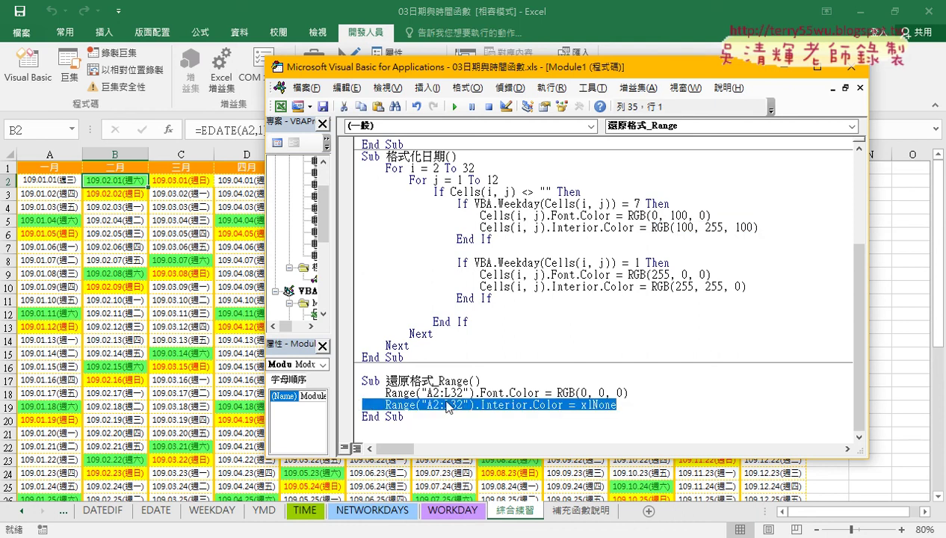
{"action": "left_click", "coordinate": [446, 405]}
{"action": "left_click", "coordinate": [455, 107]}
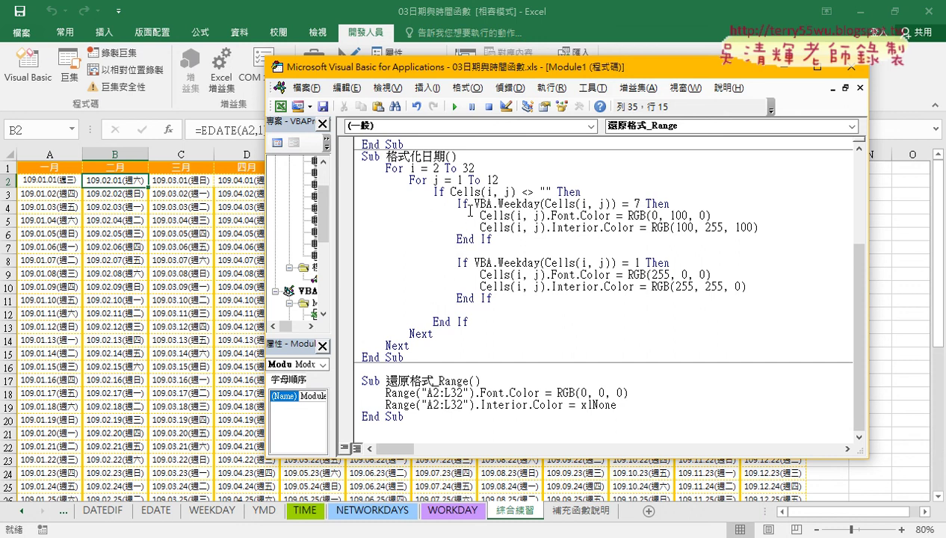
Step: Rerun 格式化日期 to recolour the weekends, then select the reset macro's property code
{"action": "left_click_drag", "start_coordinate": [480, 216], "coordinate": [509, 216]}
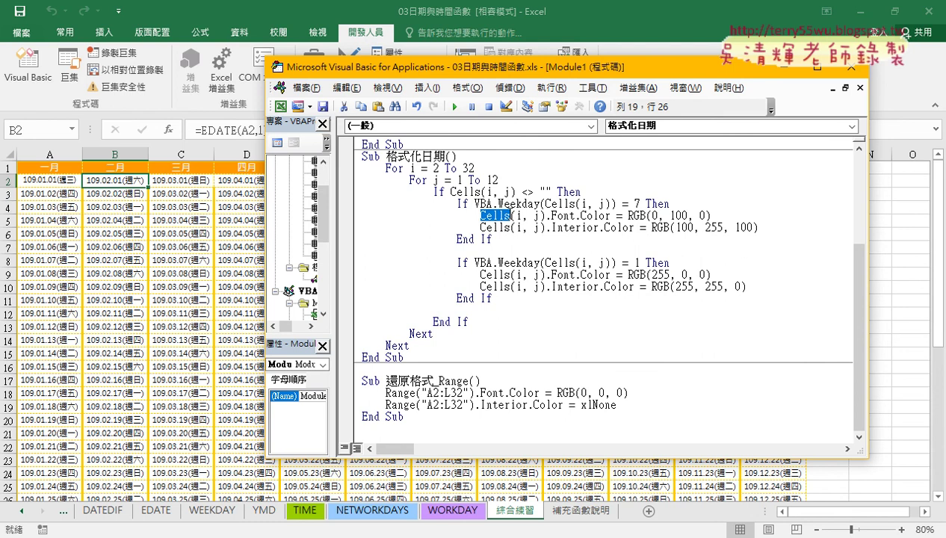
{"action": "left_click", "coordinate": [580, 276]}
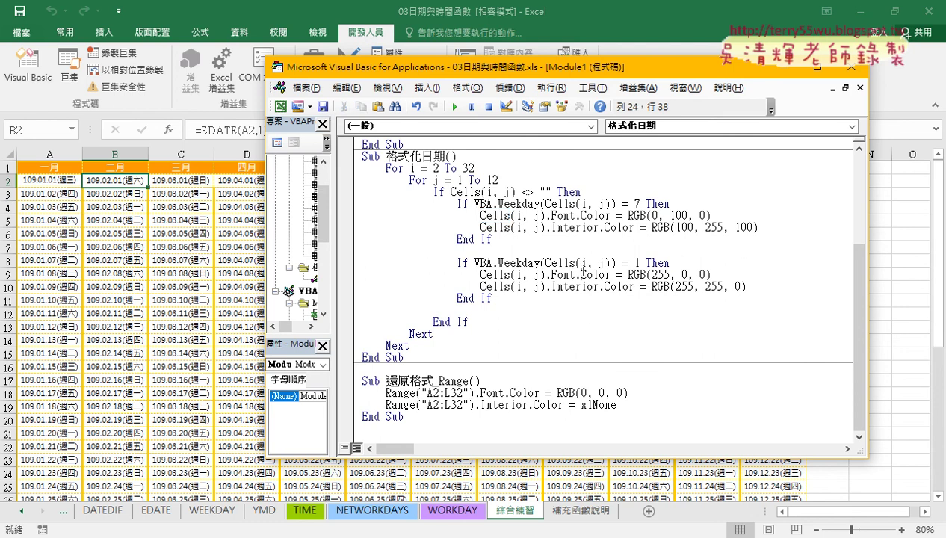
{"action": "left_click", "coordinate": [453, 106]}
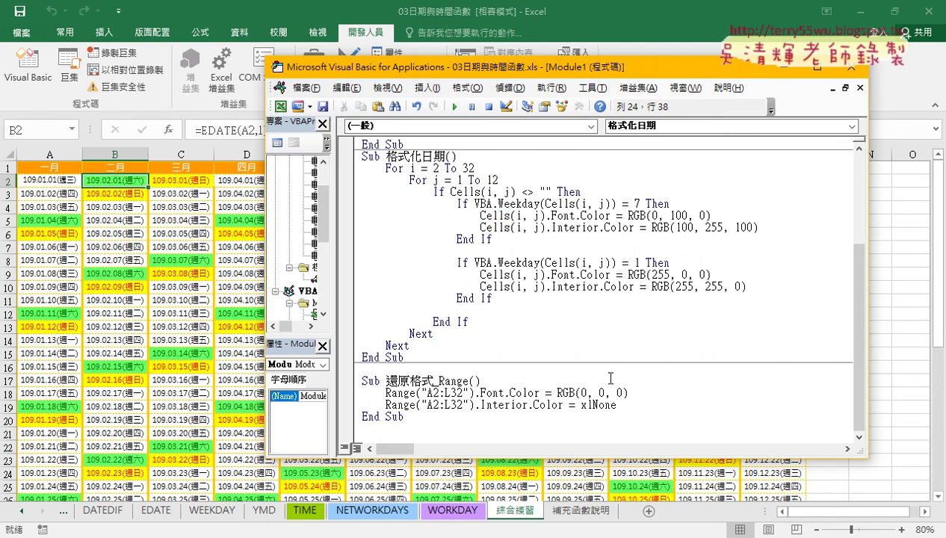
{"action": "left_click_drag", "start_coordinate": [386, 393], "coordinate": [414, 393]}
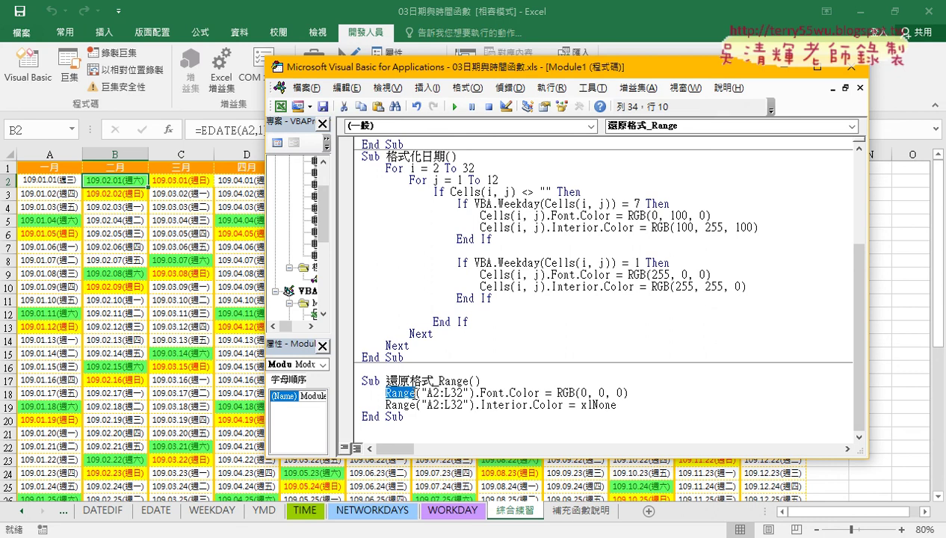
{"action": "left_click_drag", "start_coordinate": [428, 393], "coordinate": [663, 408]}
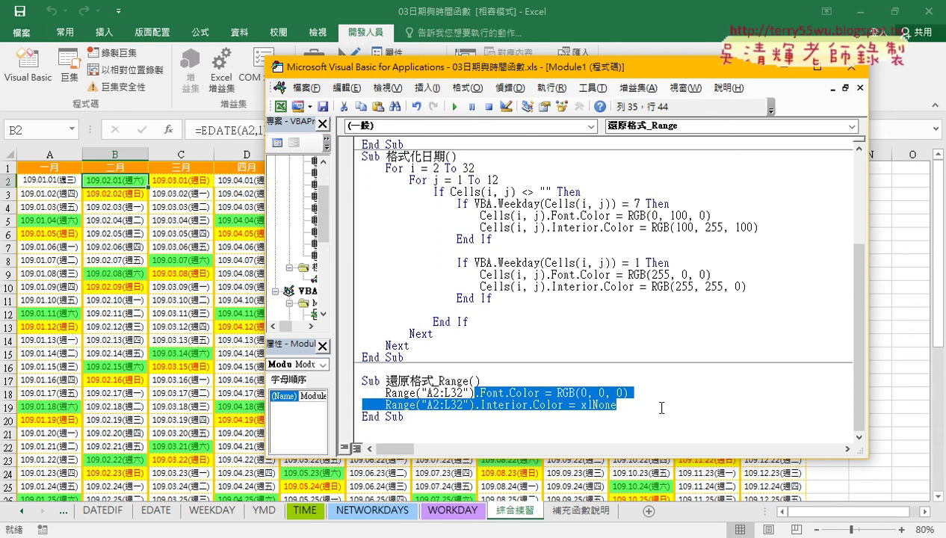
Step: Replace the reset code with Range("A2:L32").Font.Color = RGB(0,0,0)
{"action": "key", "text": "Delete"}
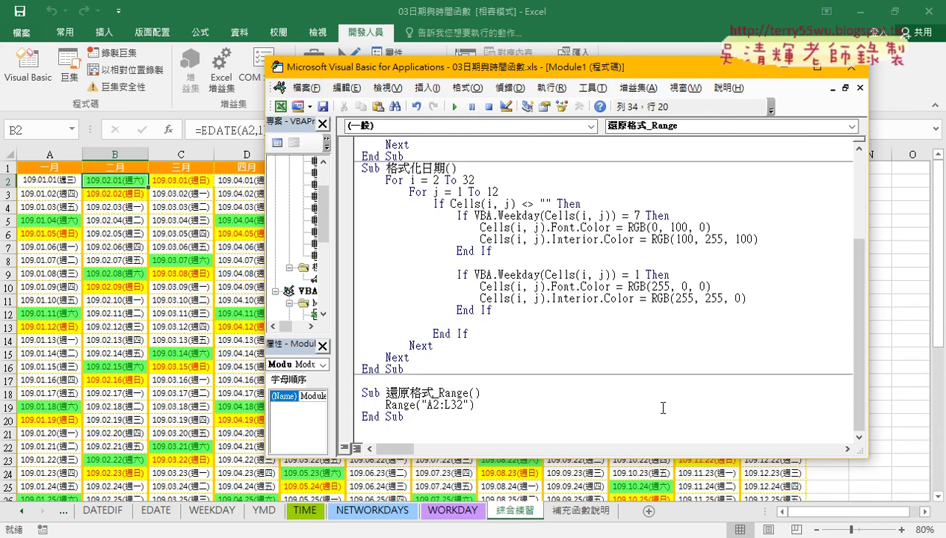
{"action": "key", "text": "Return"}
{"action": "key", "text": "Up"}
{"action": "key", "text": "End"}
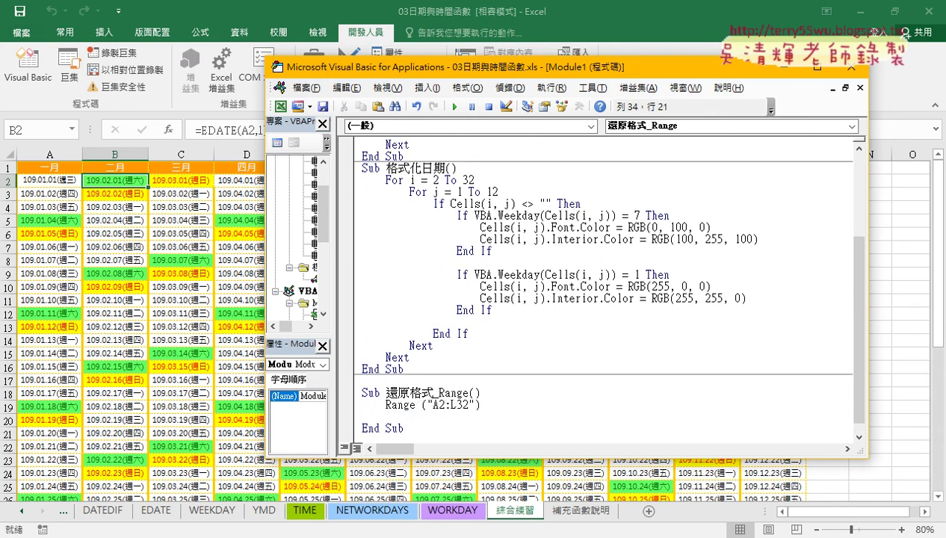
{"action": "type", "text": "."}
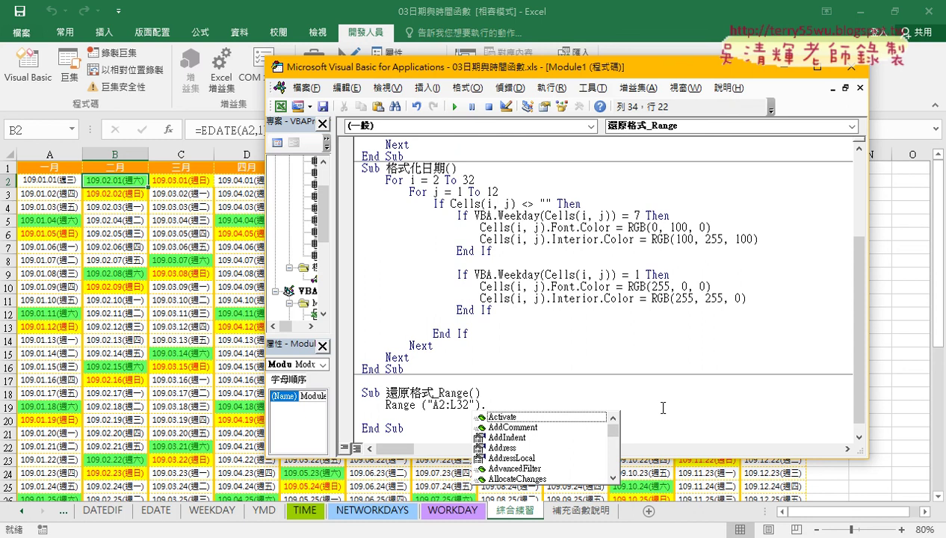
{"action": "type", "text": "fo"}
{"action": "type", "text": "n"}
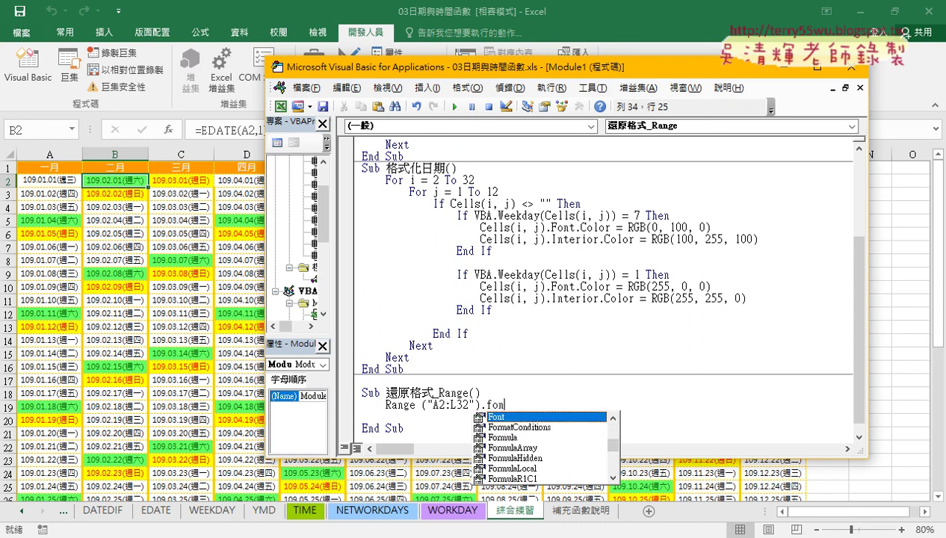
{"action": "key", "text": "Tab"}
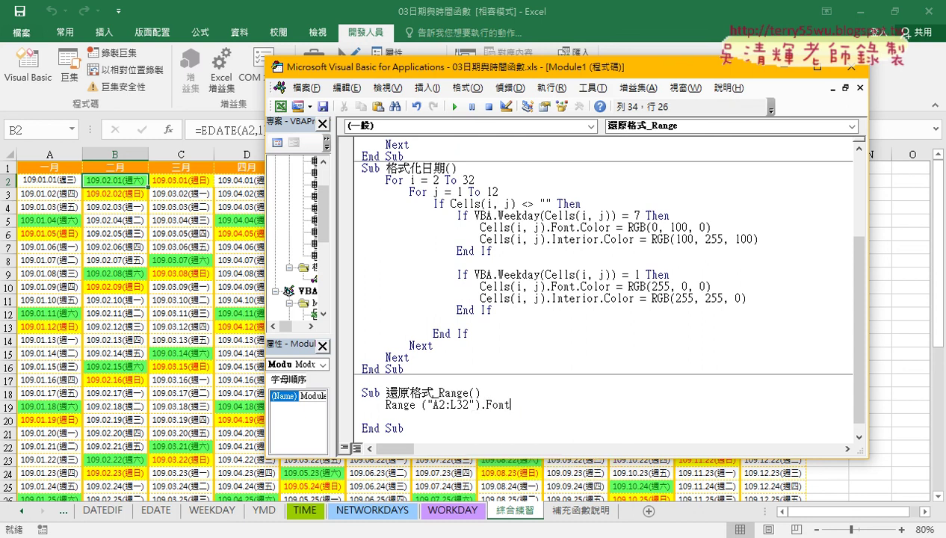
{"action": "type", "text": ".c"}
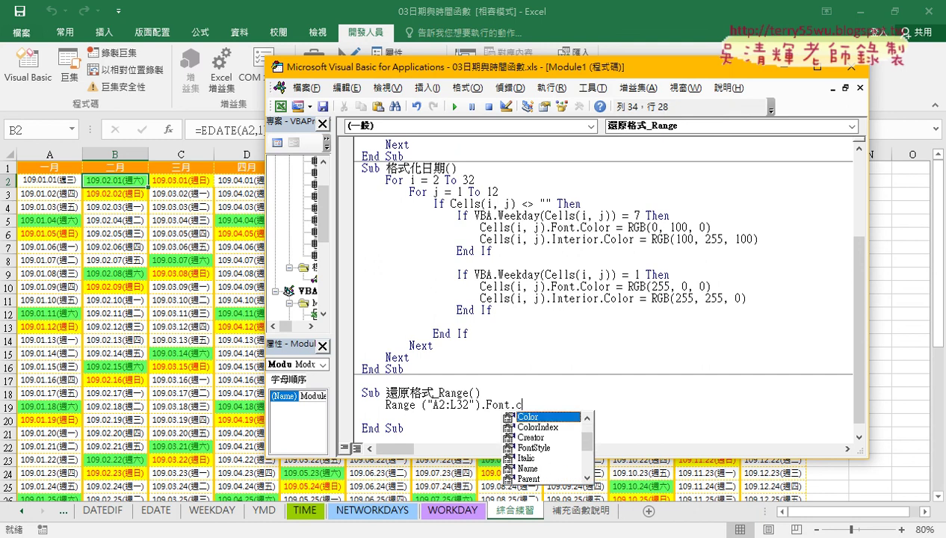
{"action": "key", "text": "Down"}
{"action": "key", "text": "Up"}
{"action": "key", "text": "space"}
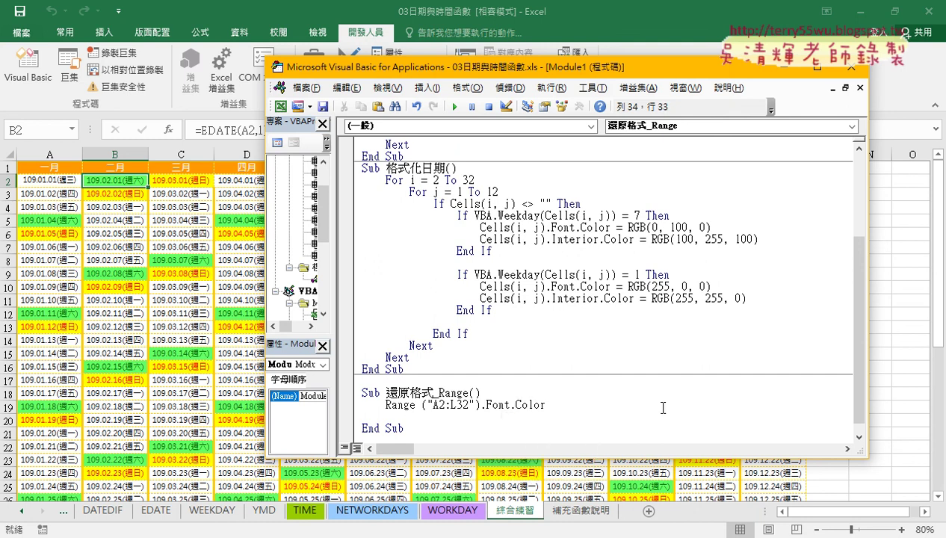
{"action": "type", "text": "=r"}
{"action": "type", "text": "g"}
{"action": "type", "text": "b("}
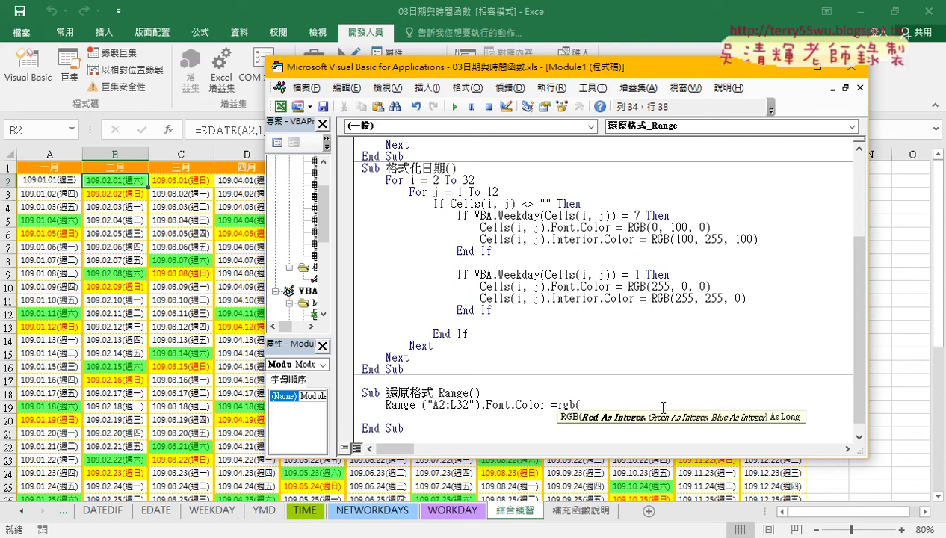
{"action": "type", "text": "0,"}
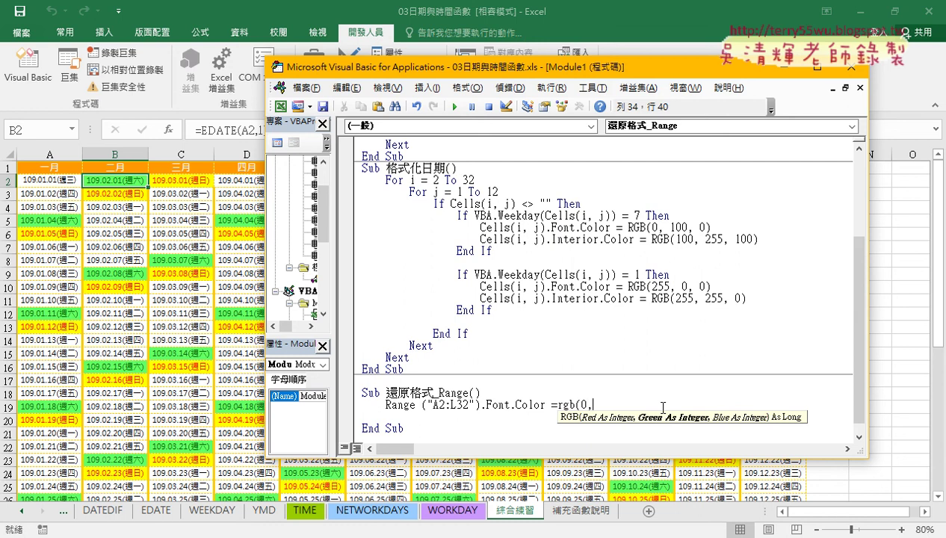
{"action": "type", "text": "0,0"}
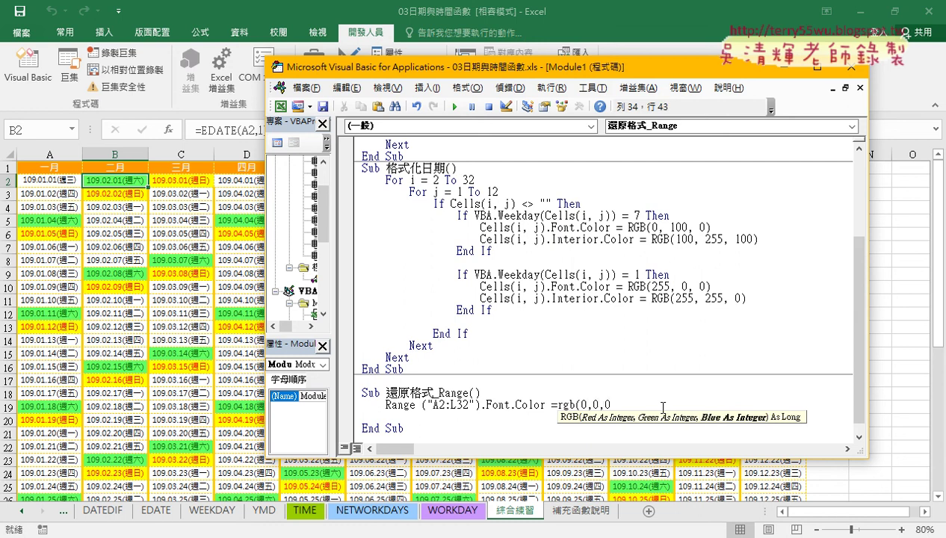
{"action": "type", "text": ")"}
{"action": "key", "text": "Up"}
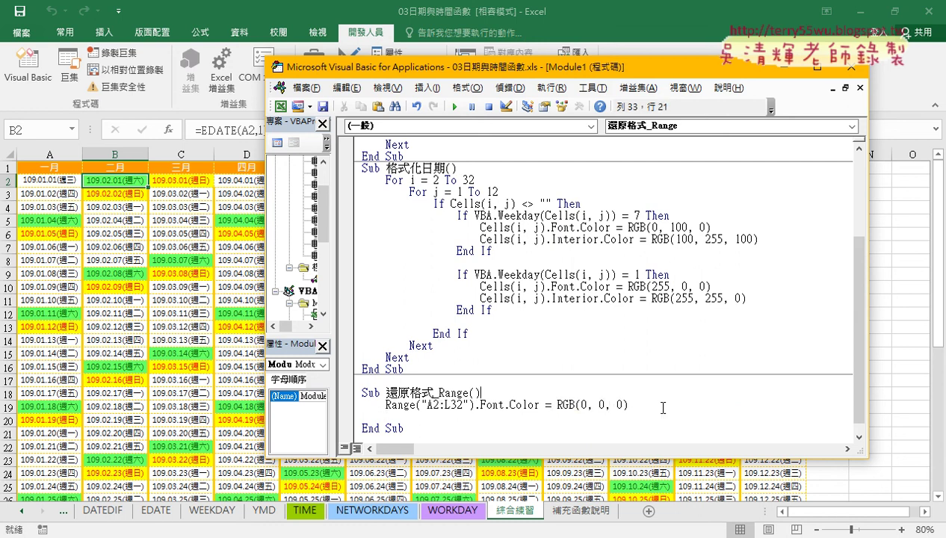
{"action": "key", "text": "Down"}
Step: Add a line setting Range("A2:L32").Interior.Color = xlNone to remove the fill
{"action": "mouse_move", "coordinate": [475, 405]}
{"action": "left_mouse_down"}
{"action": "mouse_move", "coordinate": [386, 405]}
{"action": "mouse_move", "coordinate": [390, 423]}
{"action": "left_mouse_up"}
{"action": "type", "text": "."}
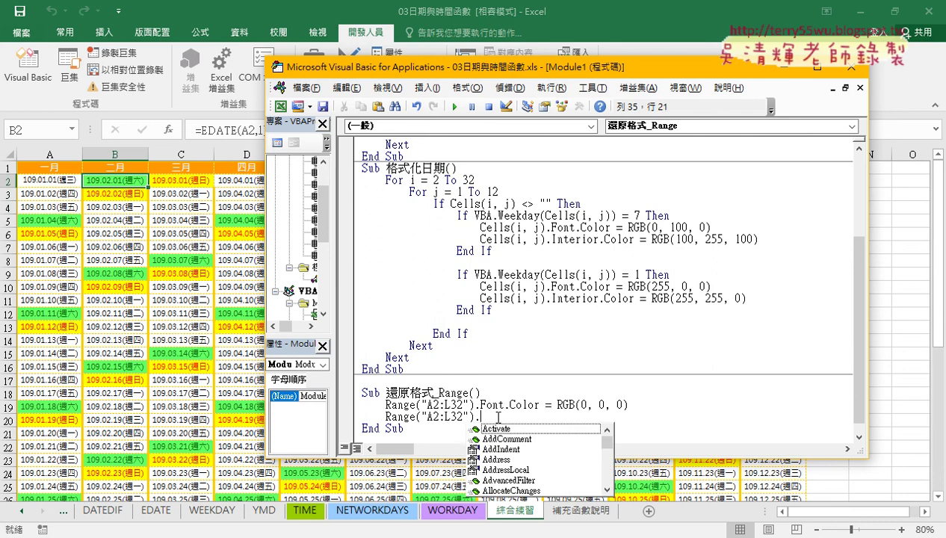
{"action": "type", "text": "in"}
{"action": "key", "text": "Down"}
{"action": "key", "text": "Down"}
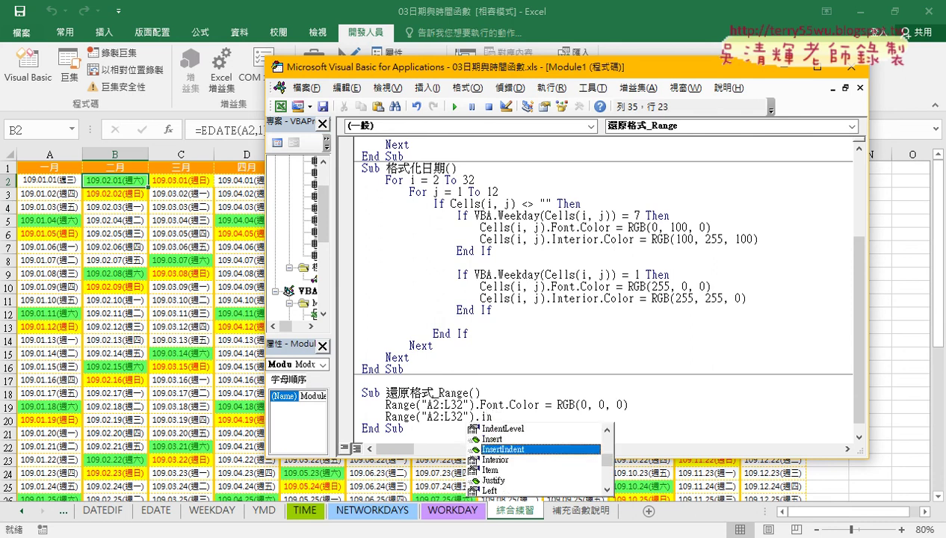
{"action": "key", "text": "Down"}
{"action": "key", "text": "Tab"}
{"action": "type", "text": "."}
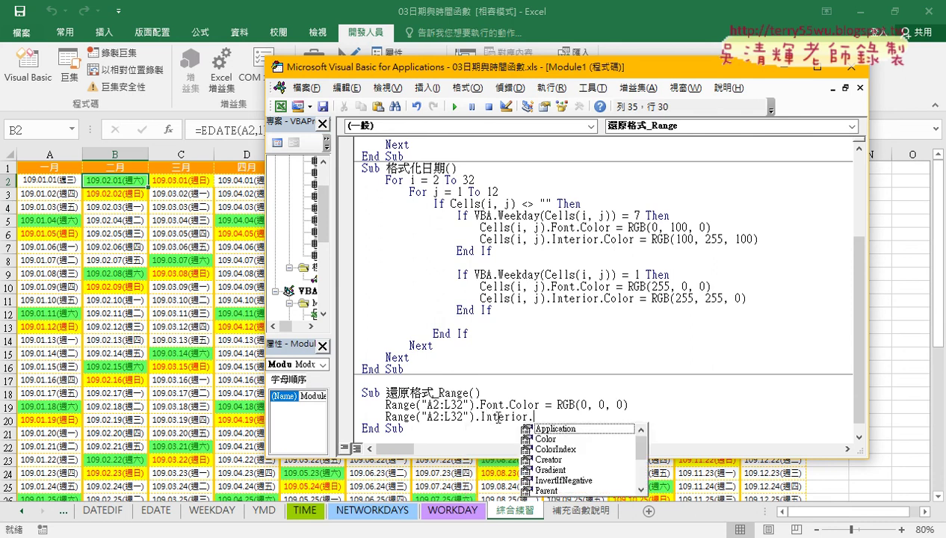
{"action": "type", "text": "co"}
{"action": "key", "text": "space"}
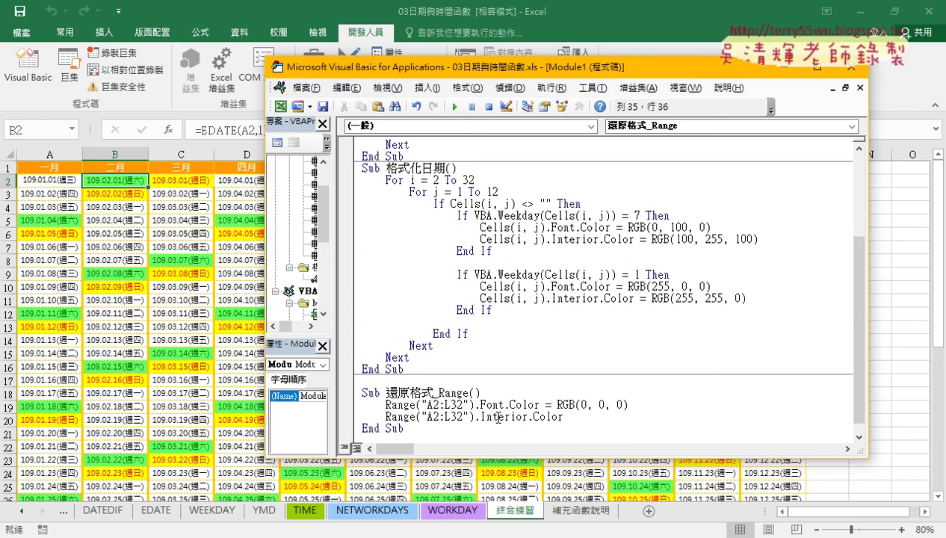
{"action": "type", "text": "="}
{"action": "type", "text": "x"}
{"action": "type", "text": "ln"}
{"action": "type", "text": "one"}
Step: Run 還原格式_Range to reset A2:L32, then rerun 格式化日期 for green Saturdays and yellow Sundays
{"action": "left_click", "coordinate": [603, 405]}
{"action": "left_click", "coordinate": [454, 106]}
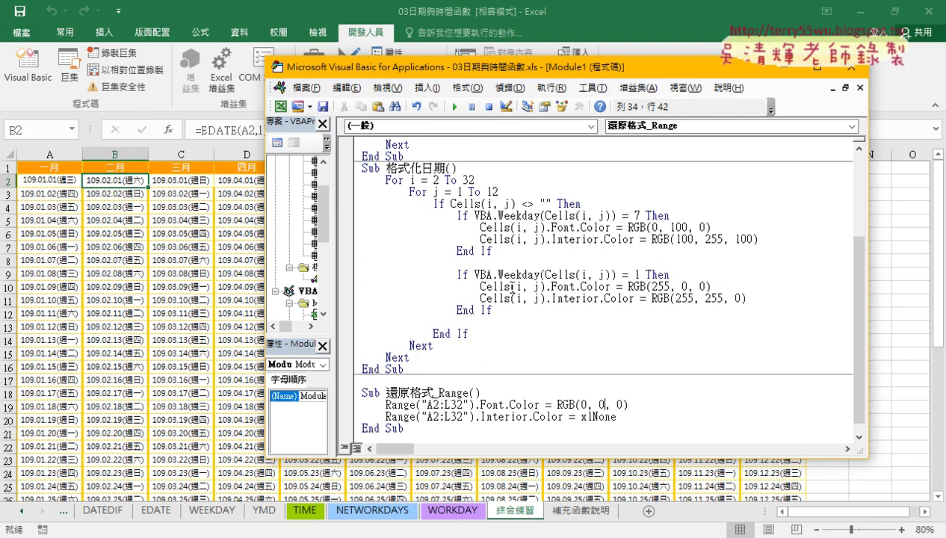
{"action": "left_click", "coordinate": [540, 249]}
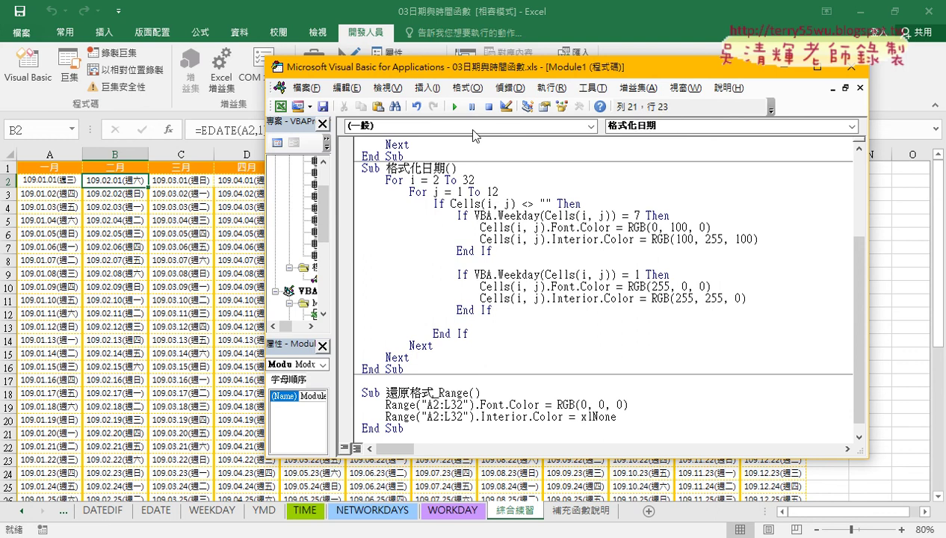
{"action": "left_click", "coordinate": [456, 107]}
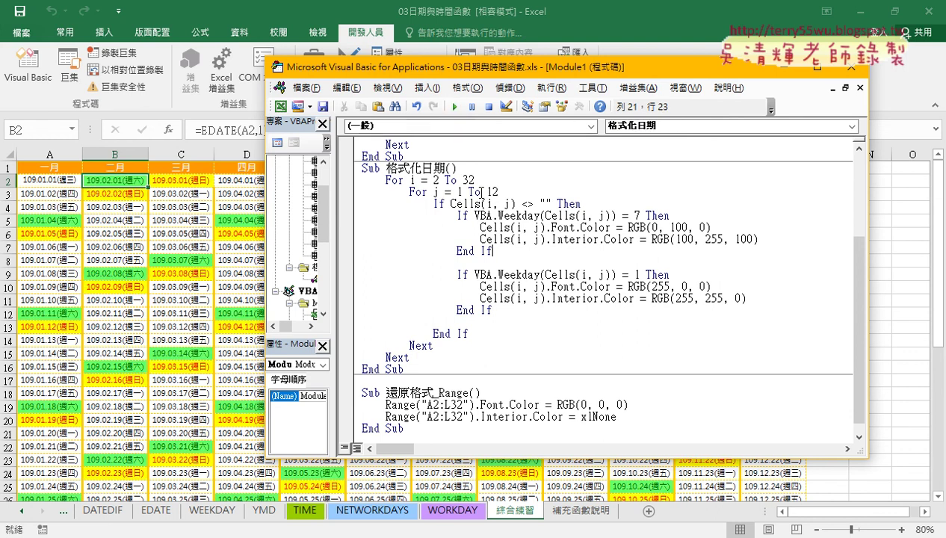
{"action": "scroll", "coordinate": [538, 322], "scroll_direction": "down", "scroll_amount": 1}
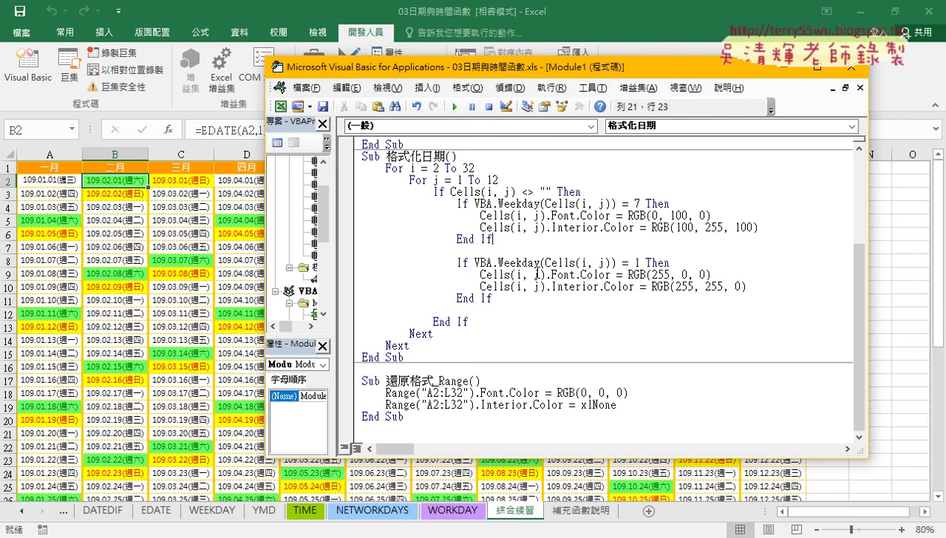